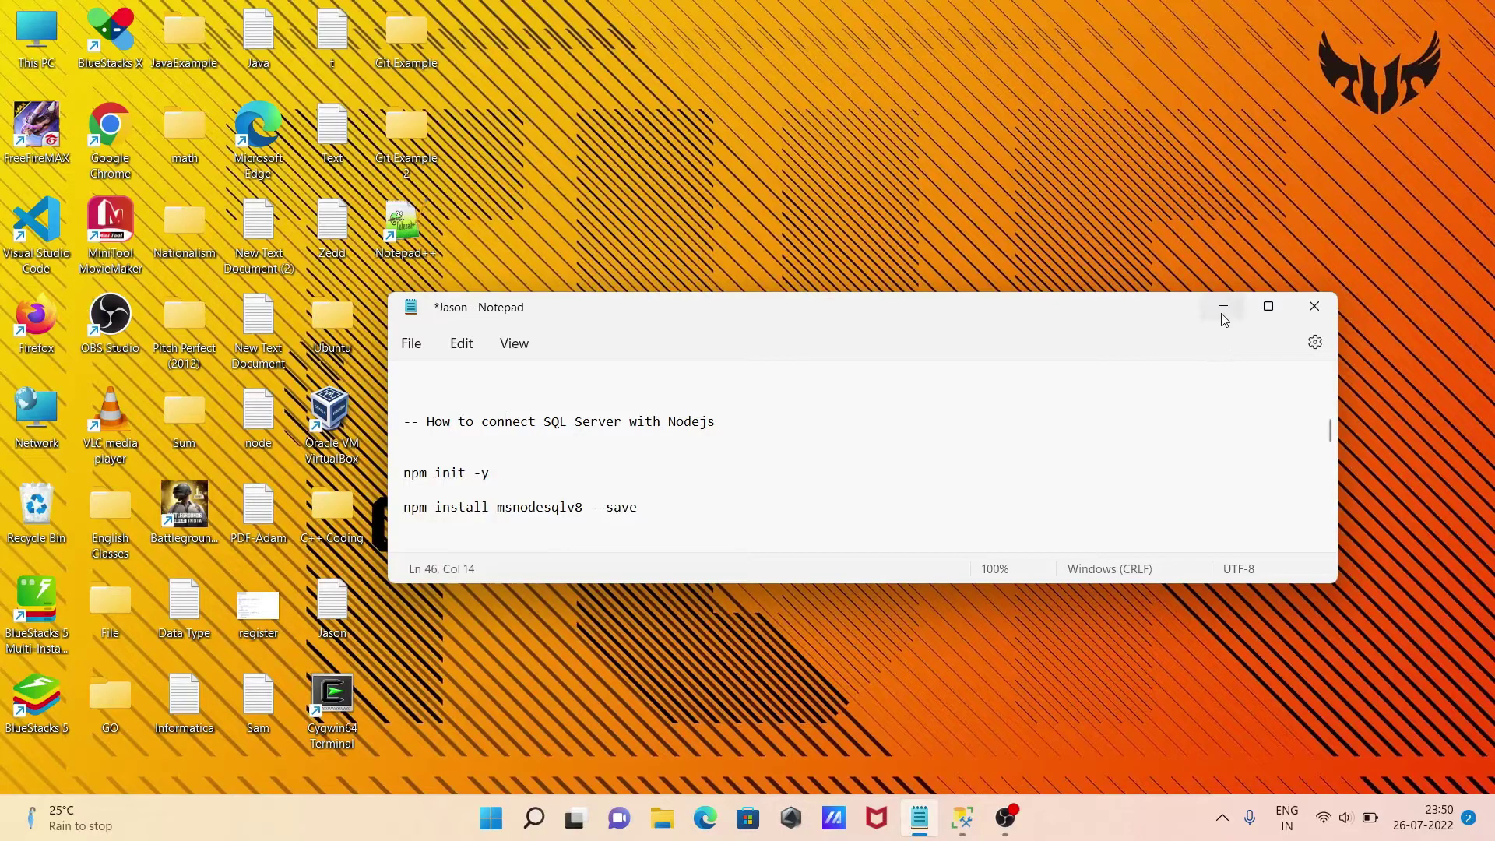
# Minimize Notepad and create a desktop folder named 'Nodejs Project'.
pyautogui.click(1223, 306)
pyautogui.rightClick(514, 307)
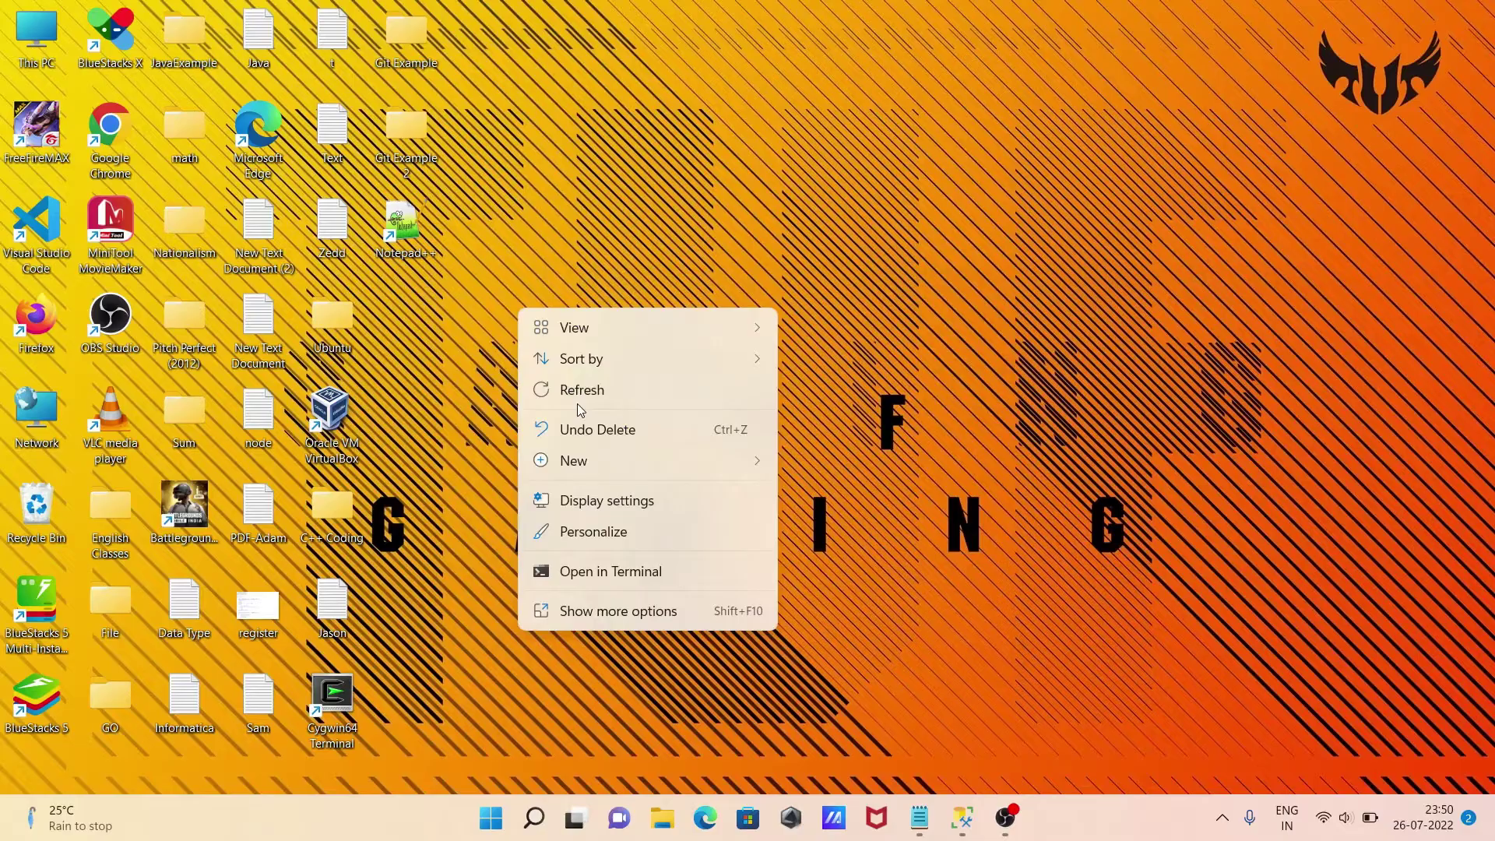
pyautogui.moveTo(573, 461)
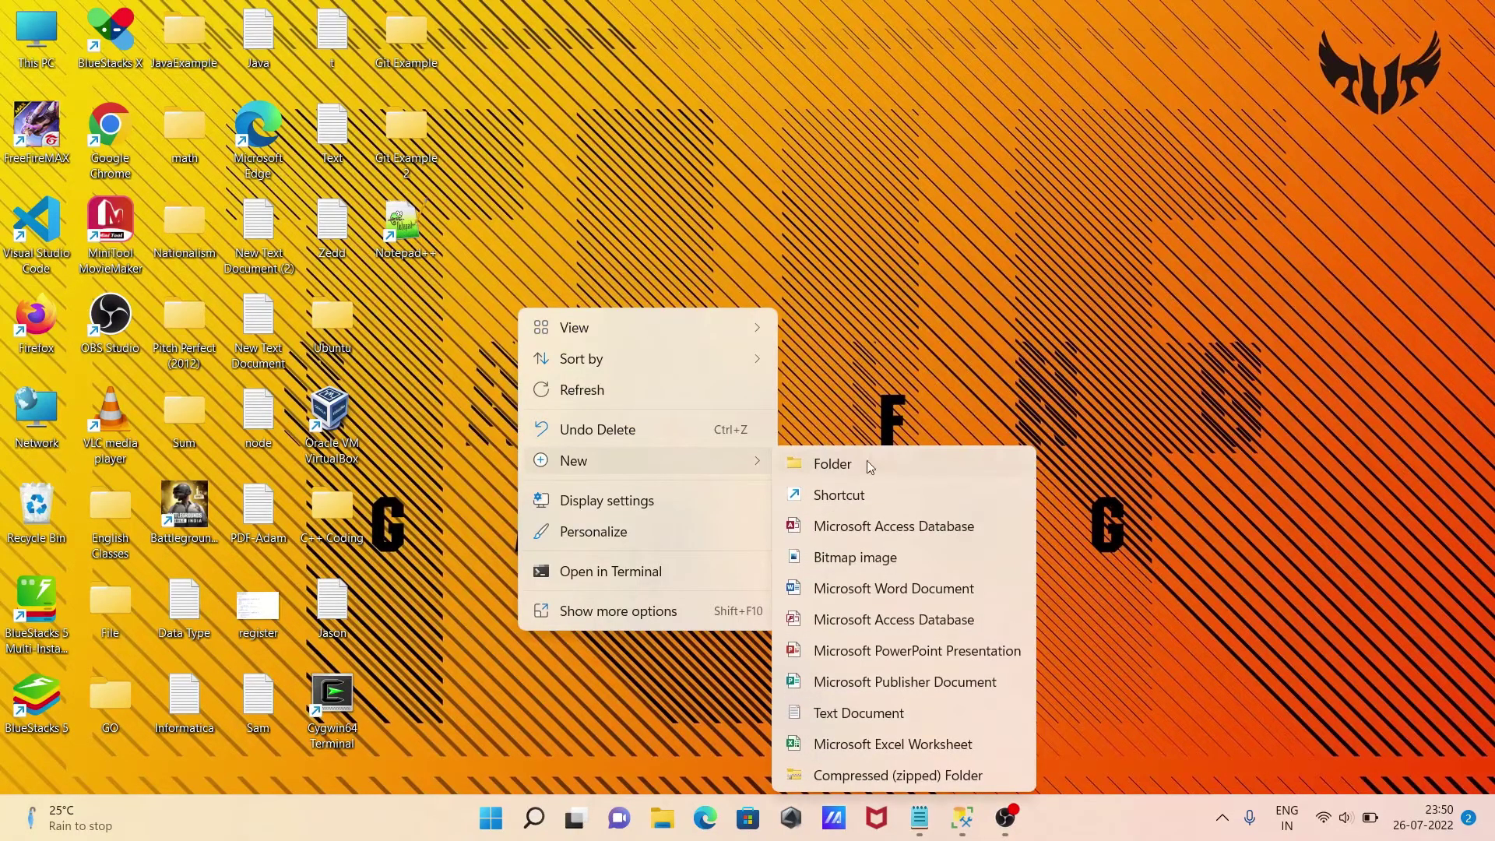
pyautogui.click(867, 461)
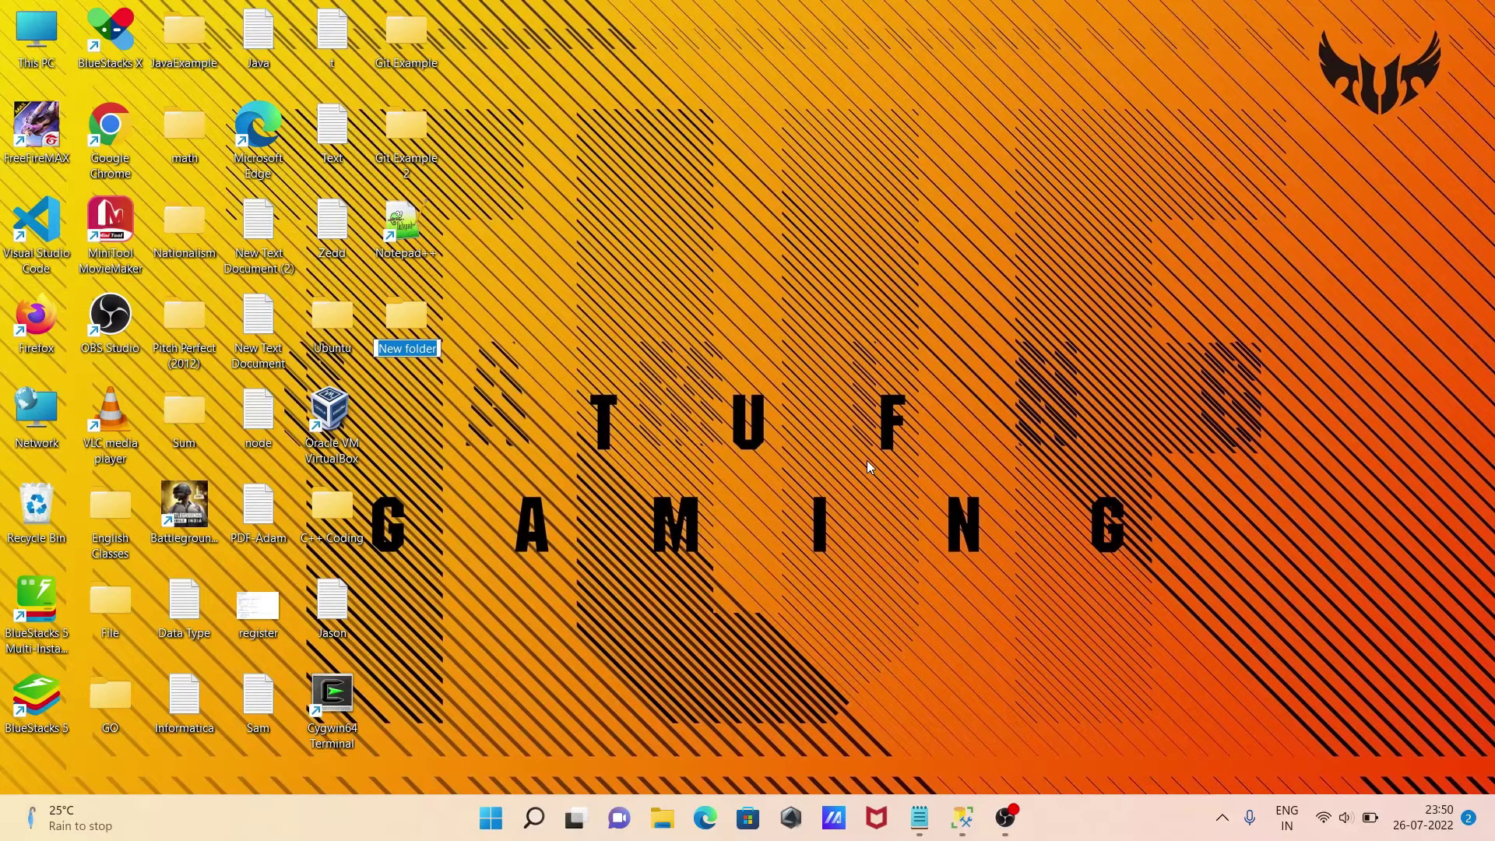
pyautogui.write('Nodej')
pyautogui.write('s')
pyautogui.write(' Proje')
pyautogui.write('ct')
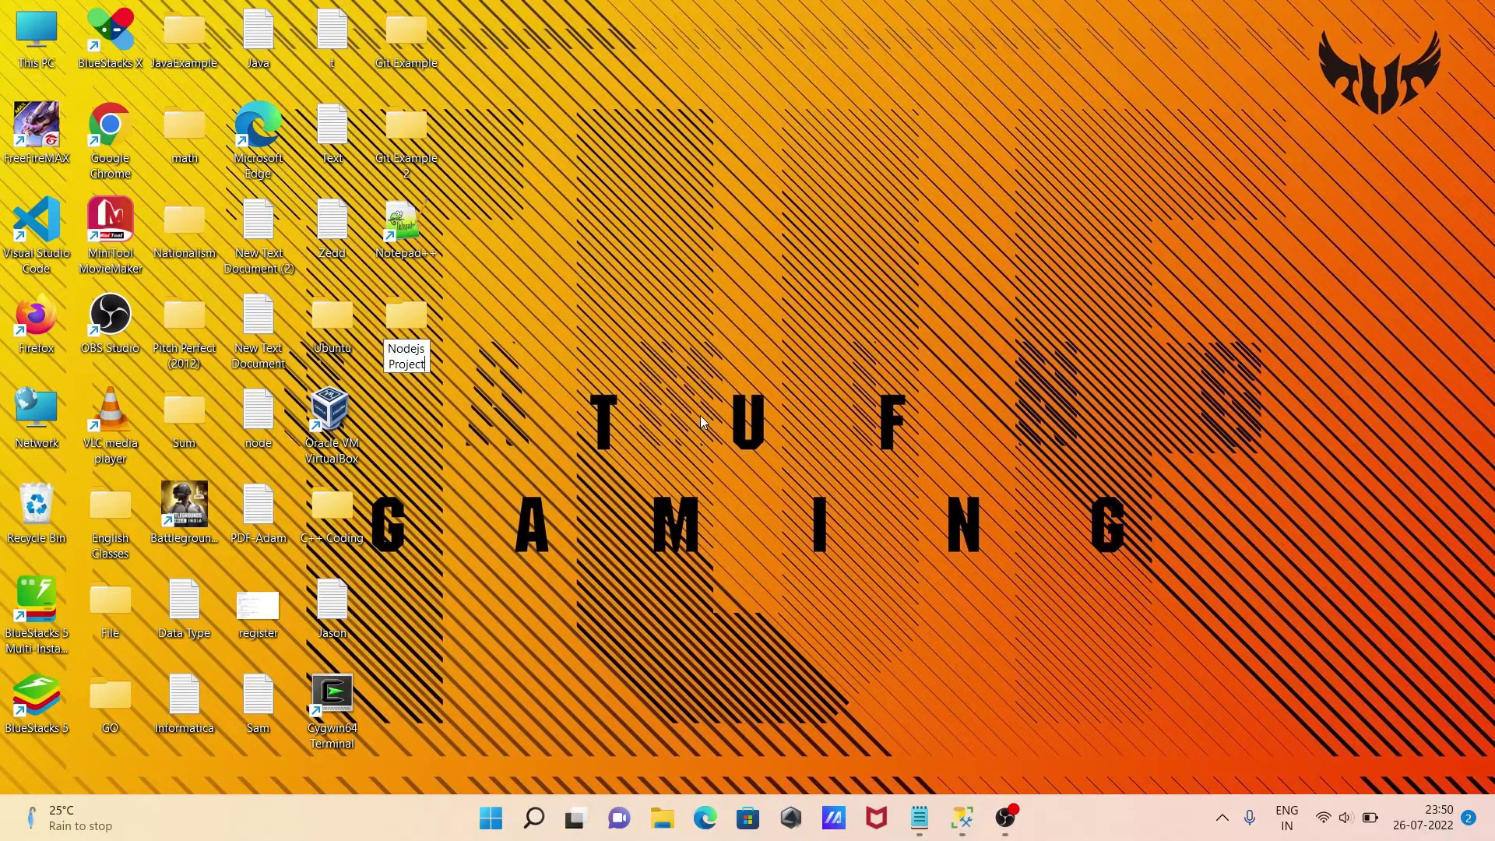
pyautogui.press('Return')
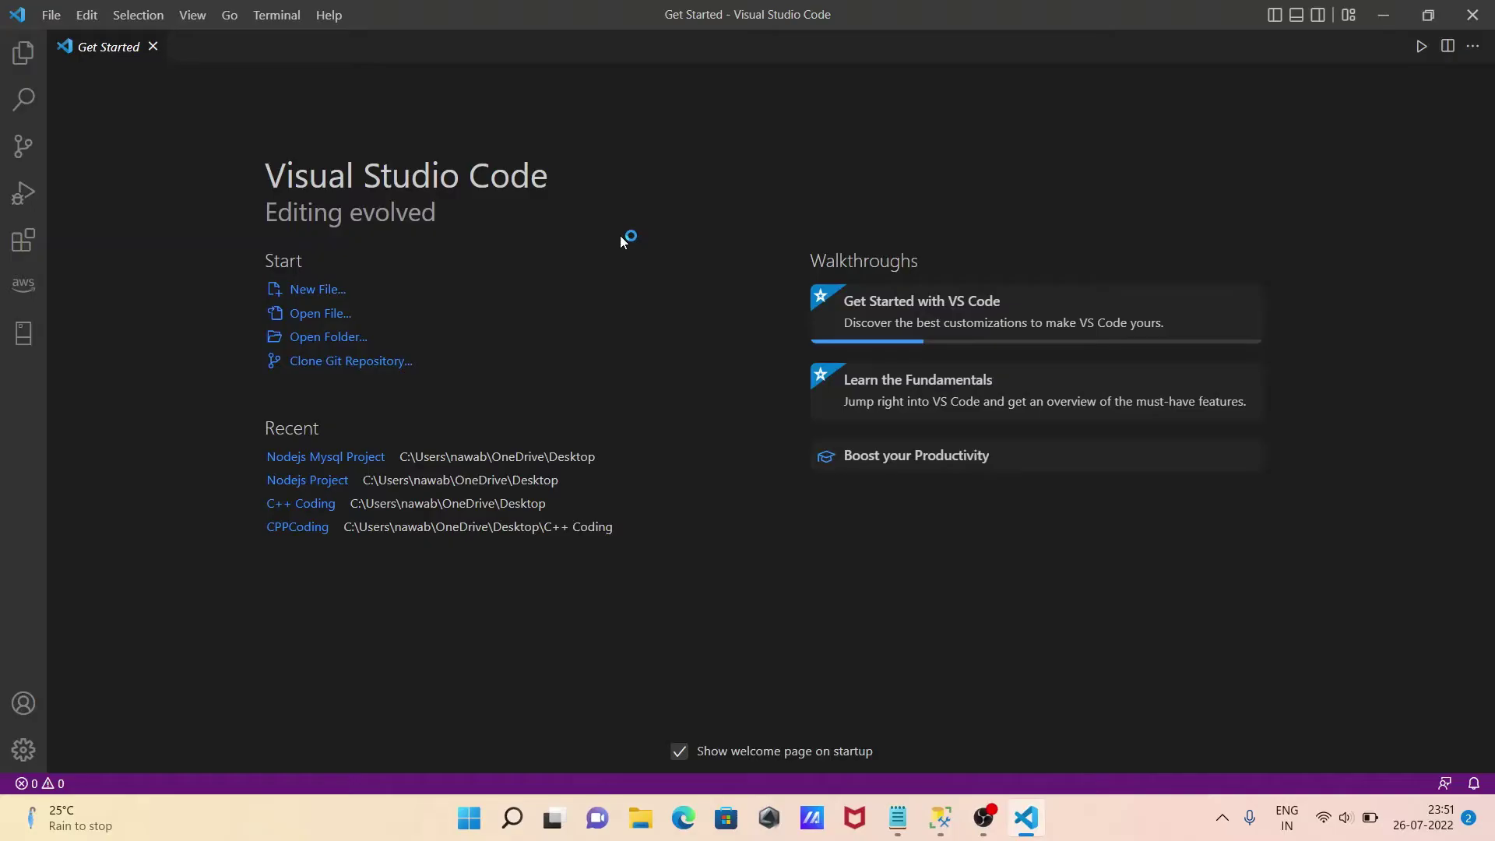
# Open the Desktop's 'Nodejs Project' folder as the VS Code workspace.
pyautogui.click(51, 15)
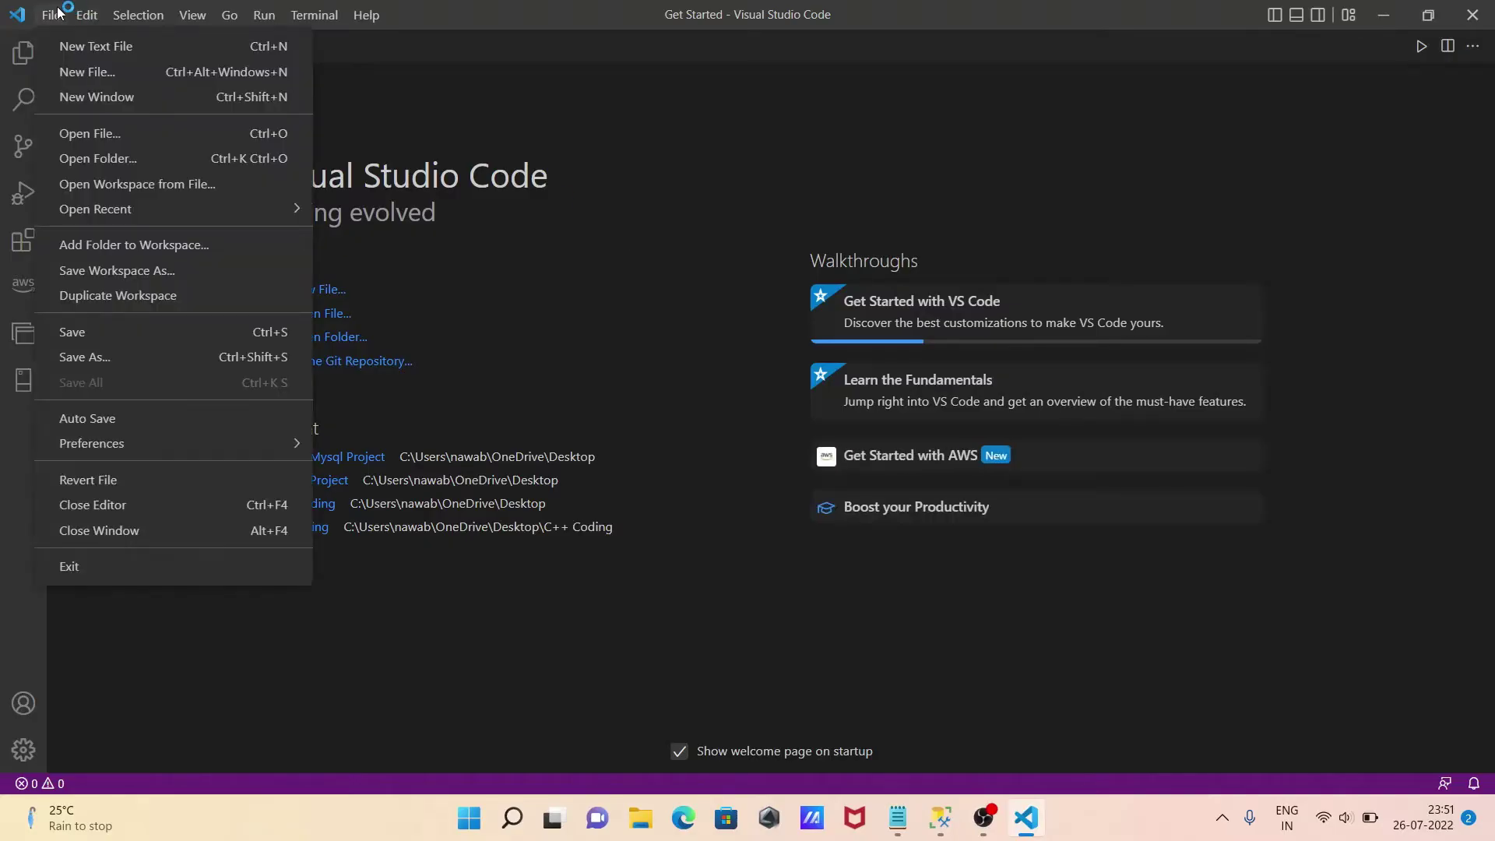
pyautogui.click(98, 157)
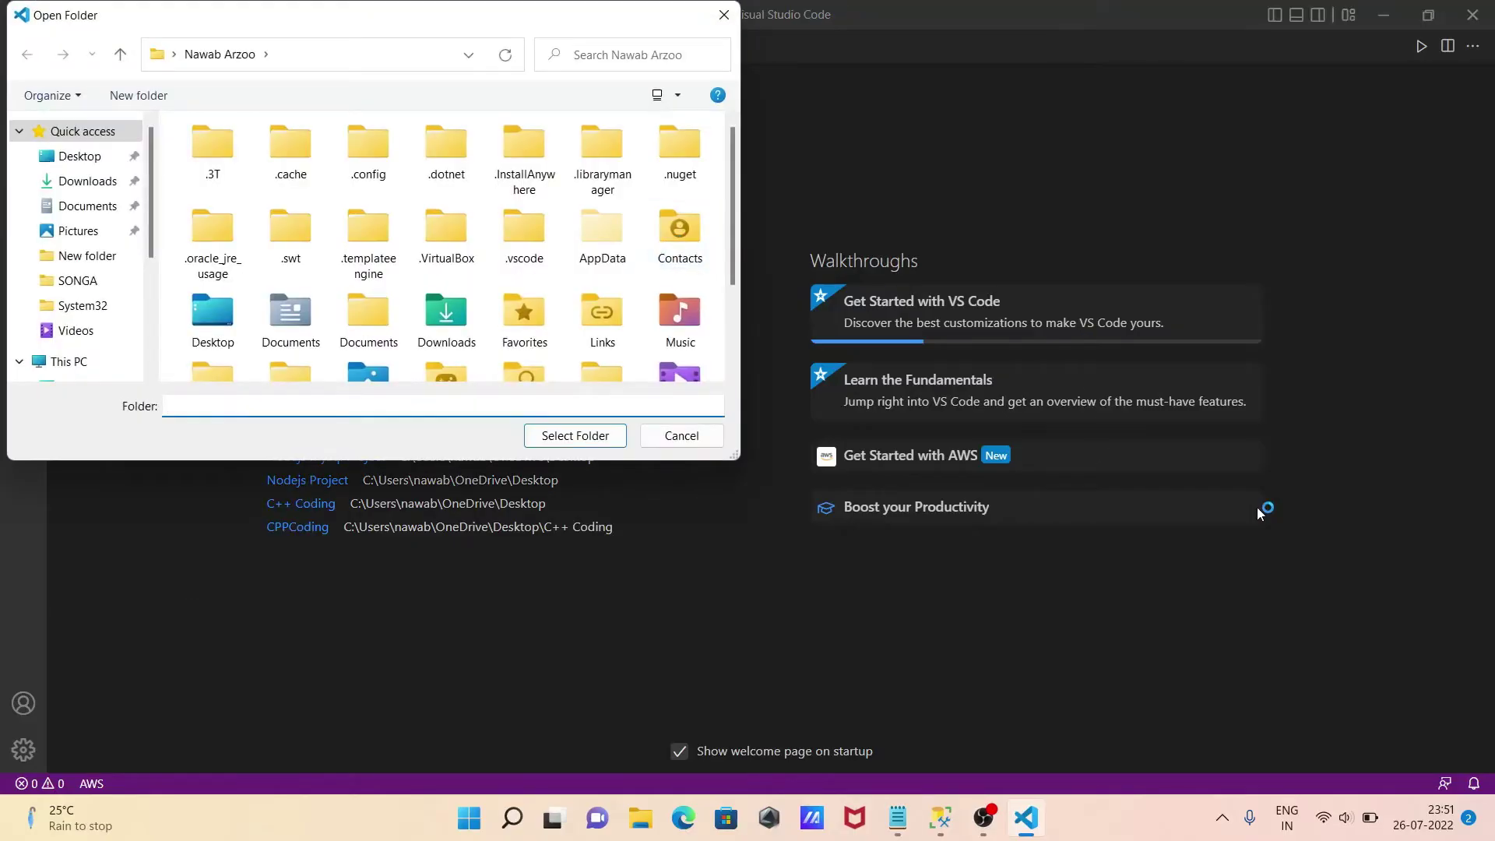
pyautogui.click(79, 156)
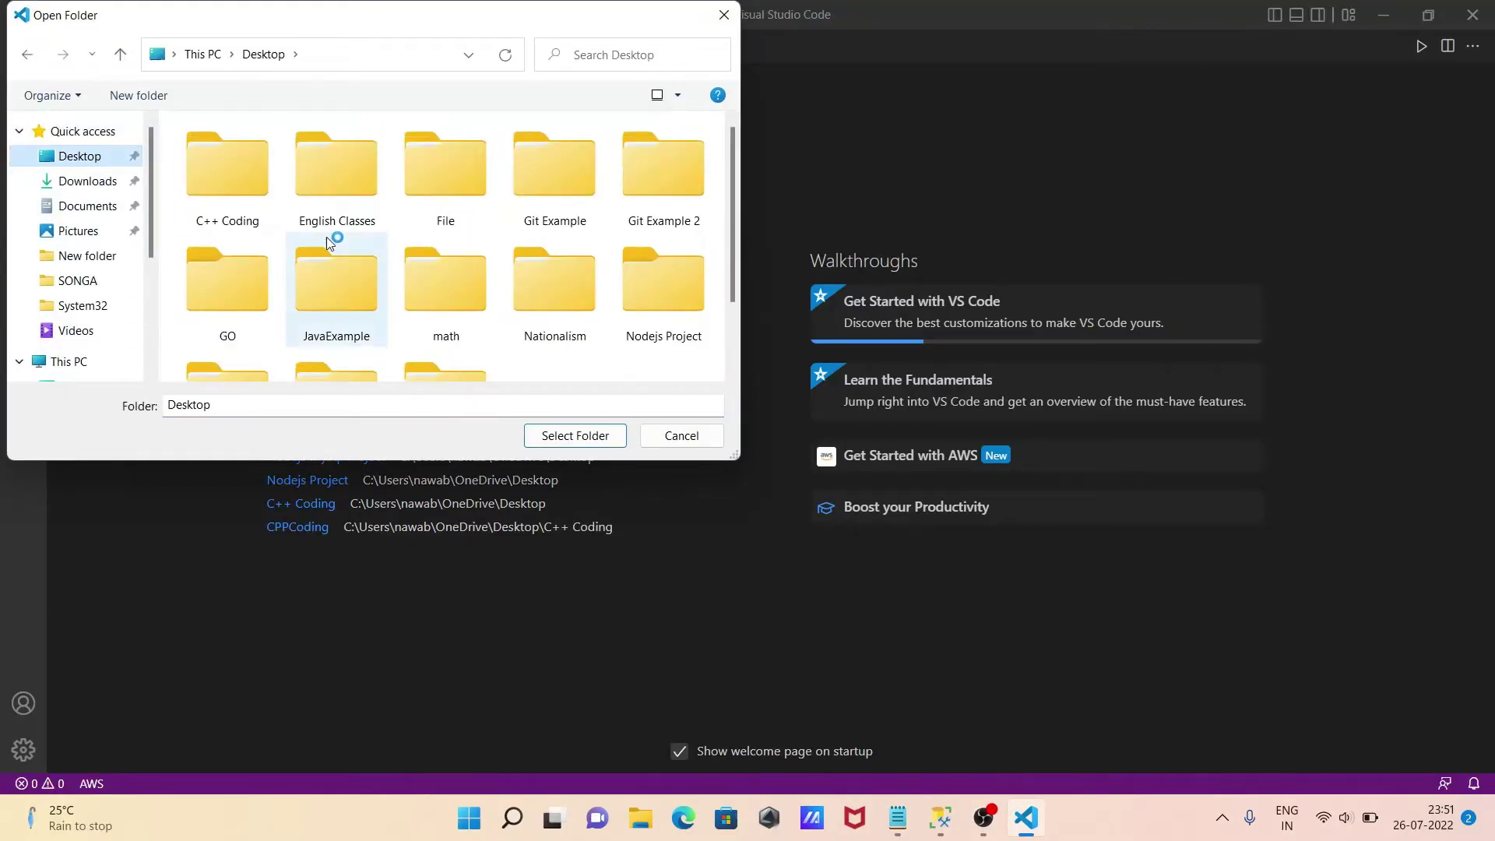
pyautogui.scroll(-2, 326, 237)
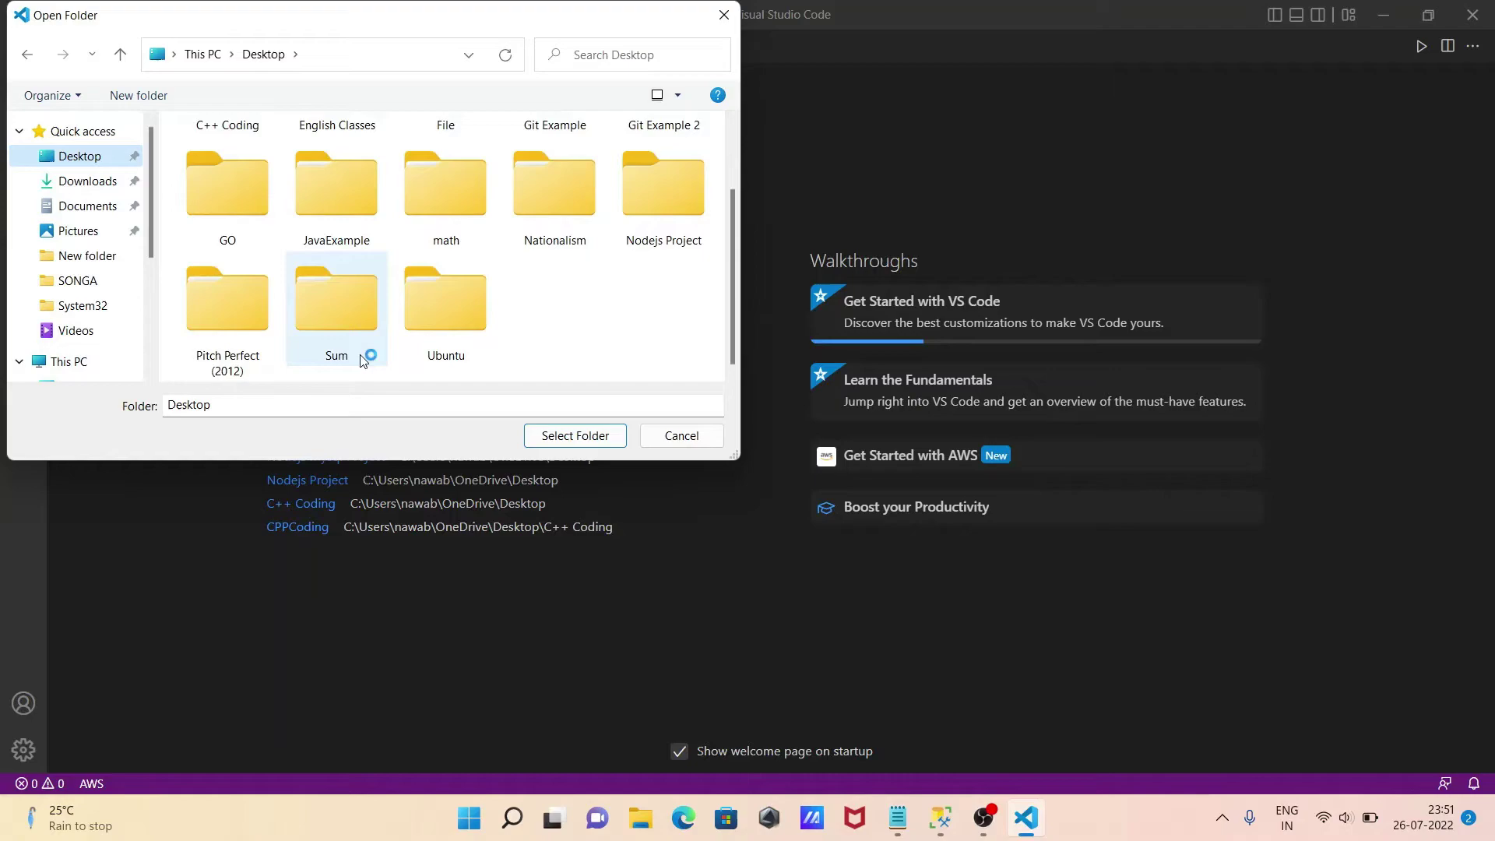
pyautogui.doubleClick(651, 214)
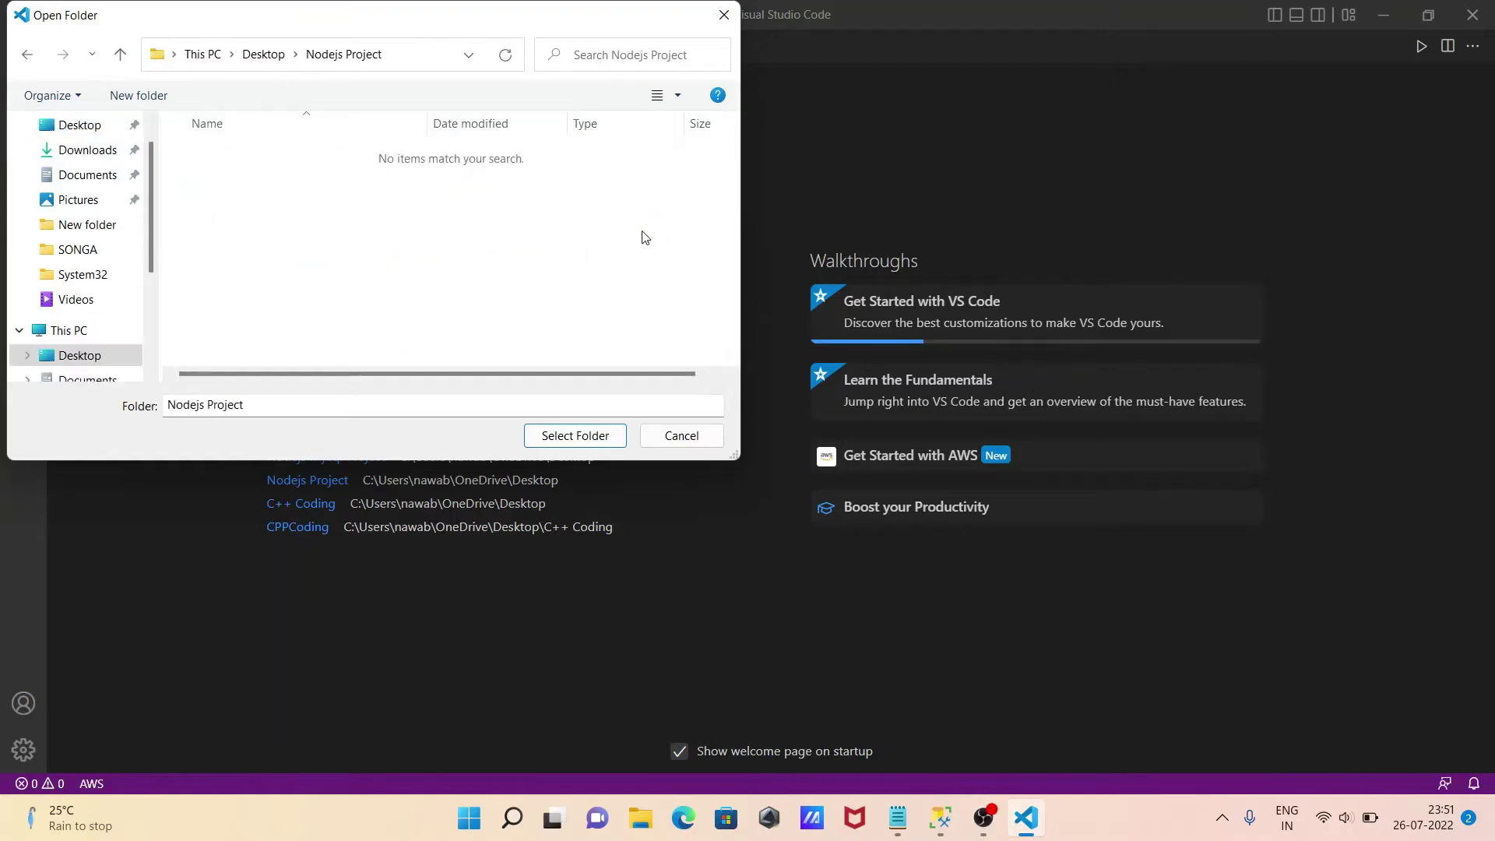
pyautogui.click(26, 54)
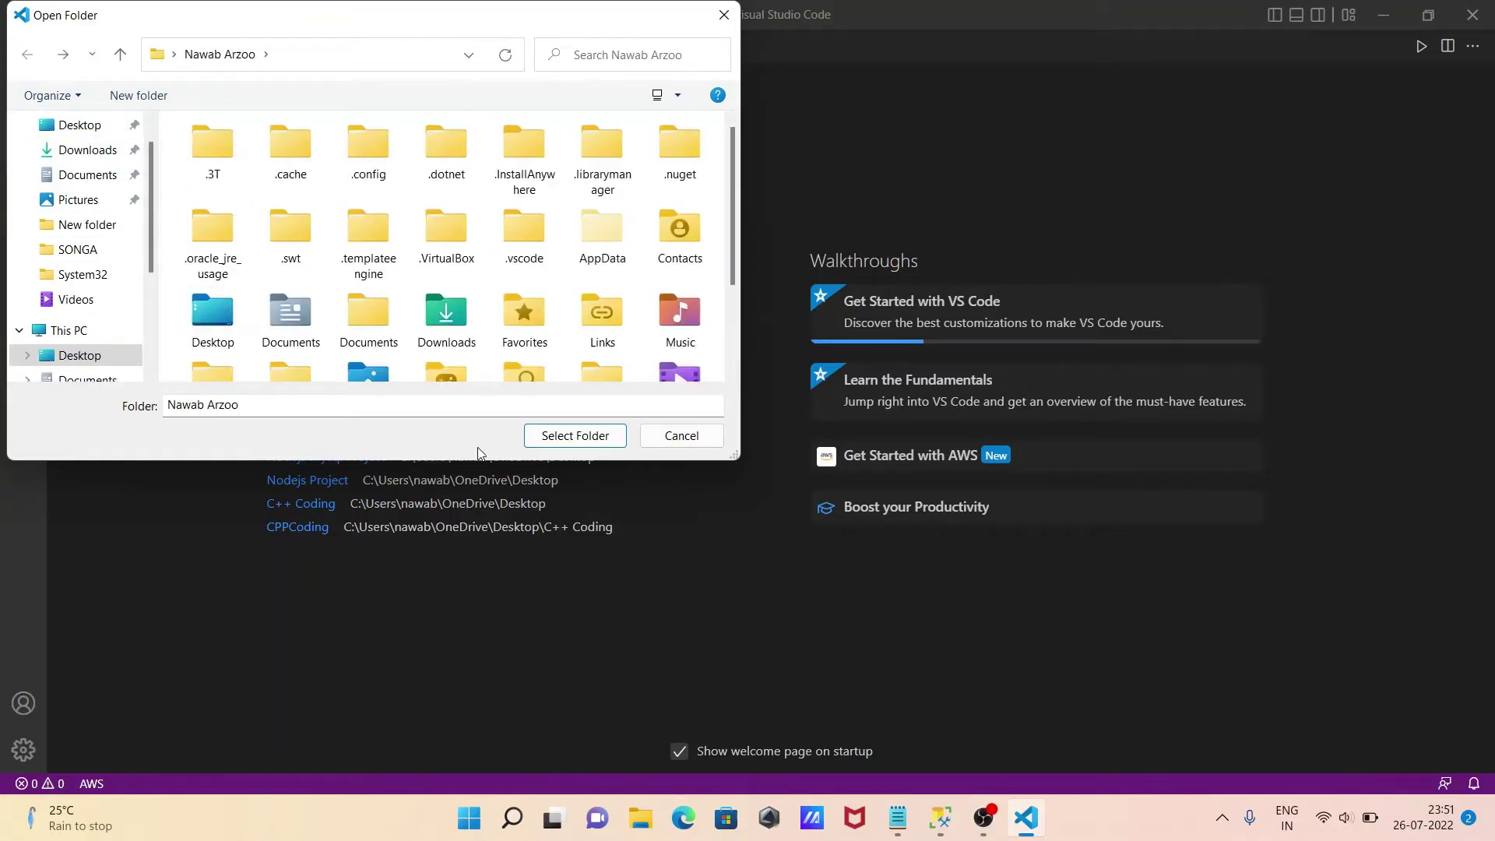
pyautogui.click(86, 150)
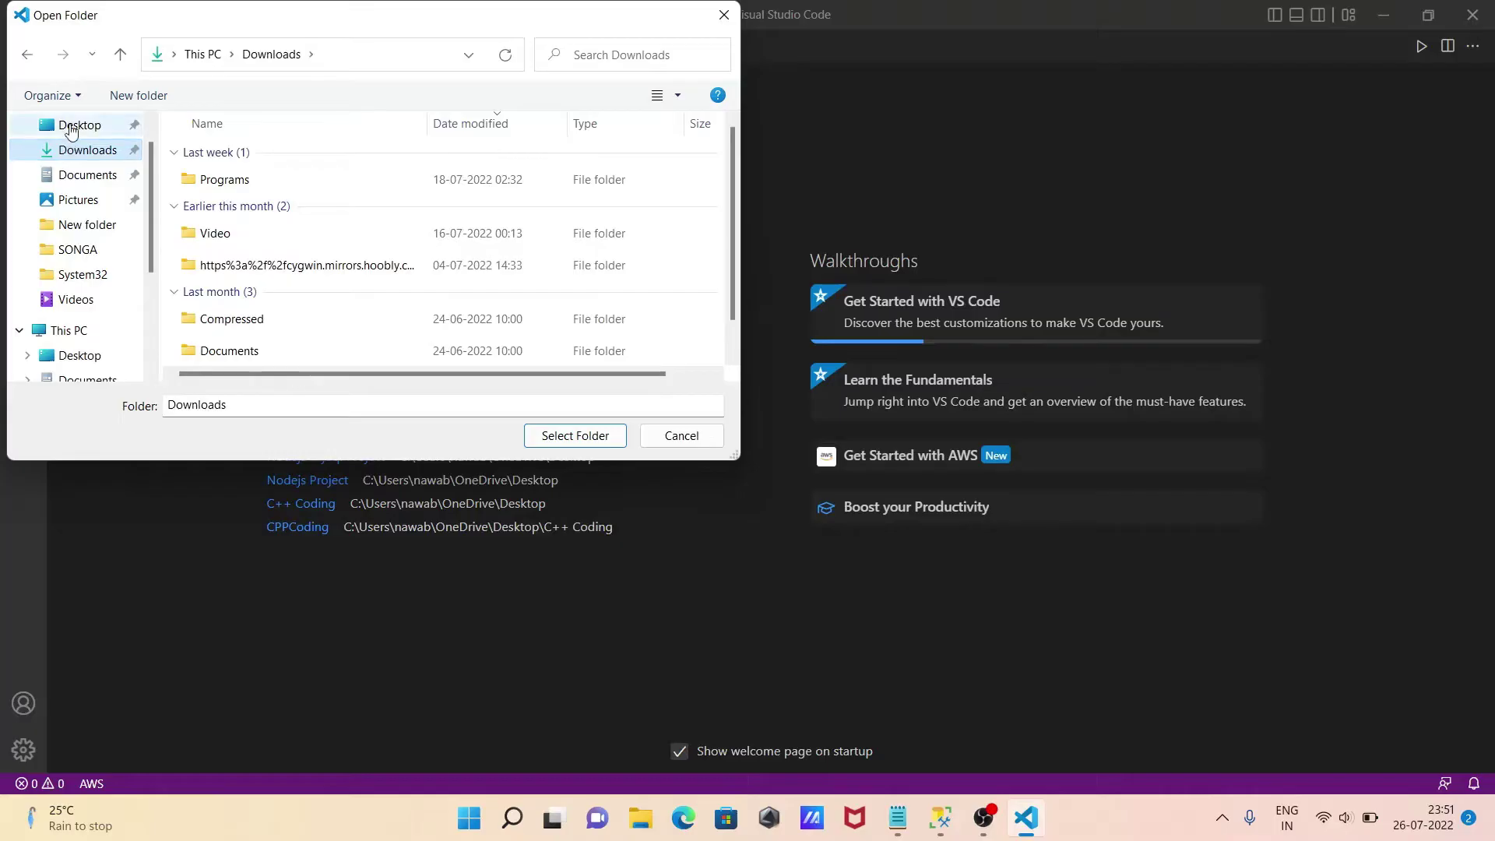
pyautogui.click(79, 125)
pyautogui.click(663, 296)
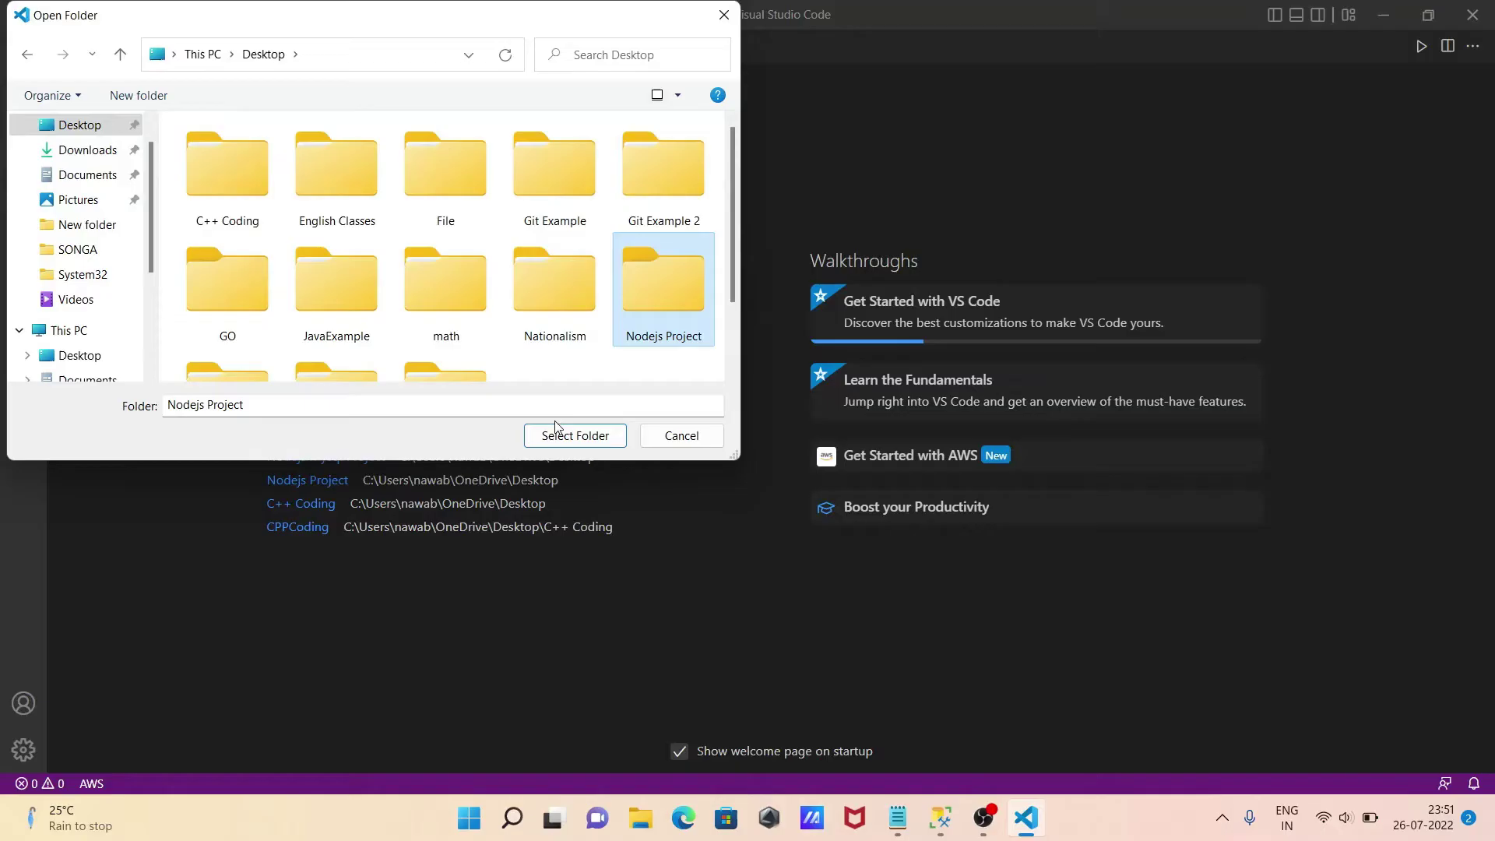
pyautogui.click(575, 436)
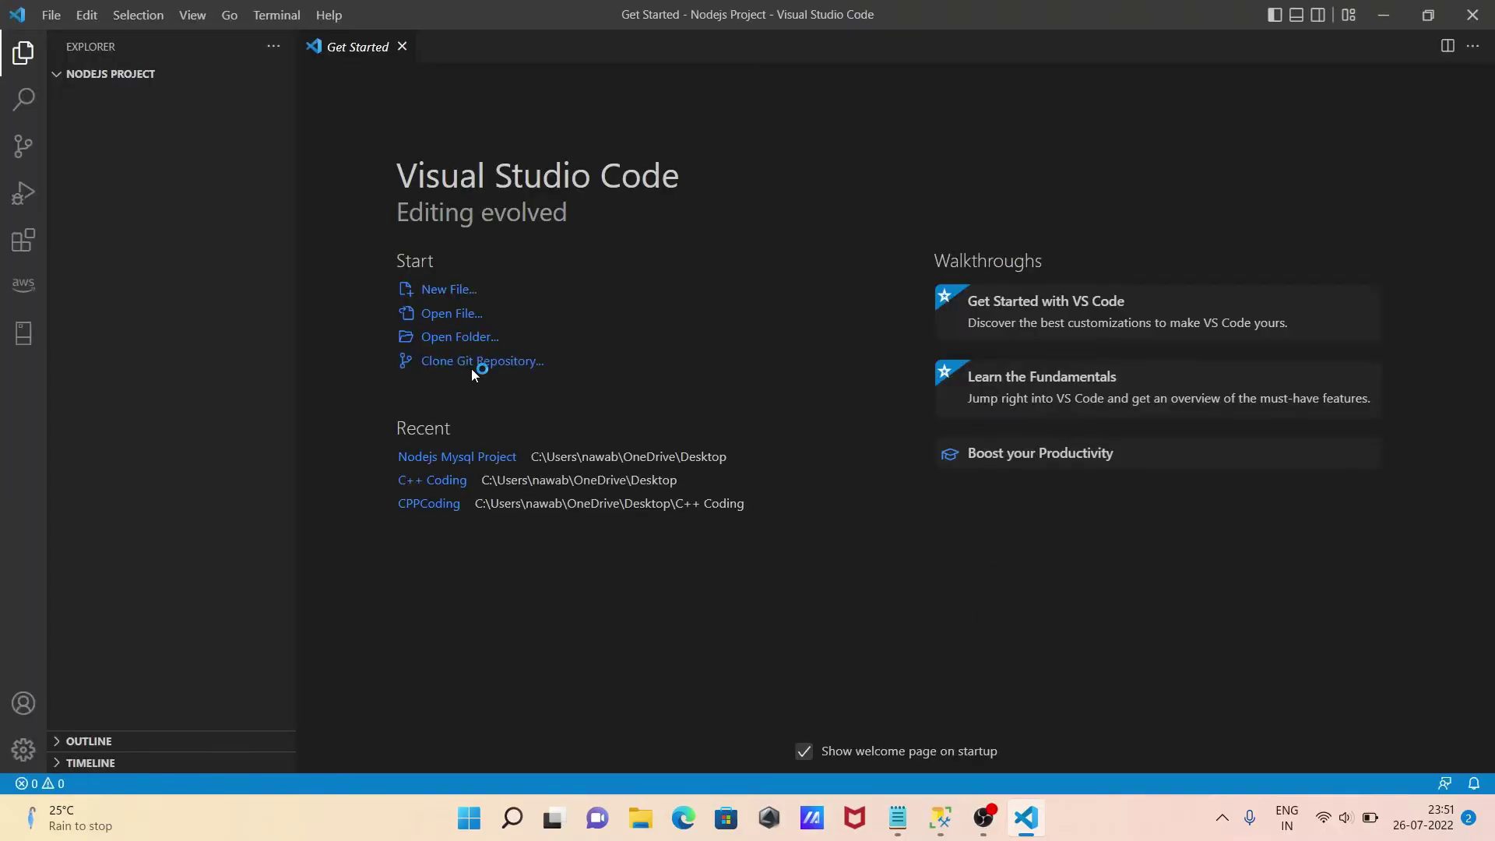
# Run 'npm init -y' in a new terminal to generate package.json.
pyautogui.click(88, 80)
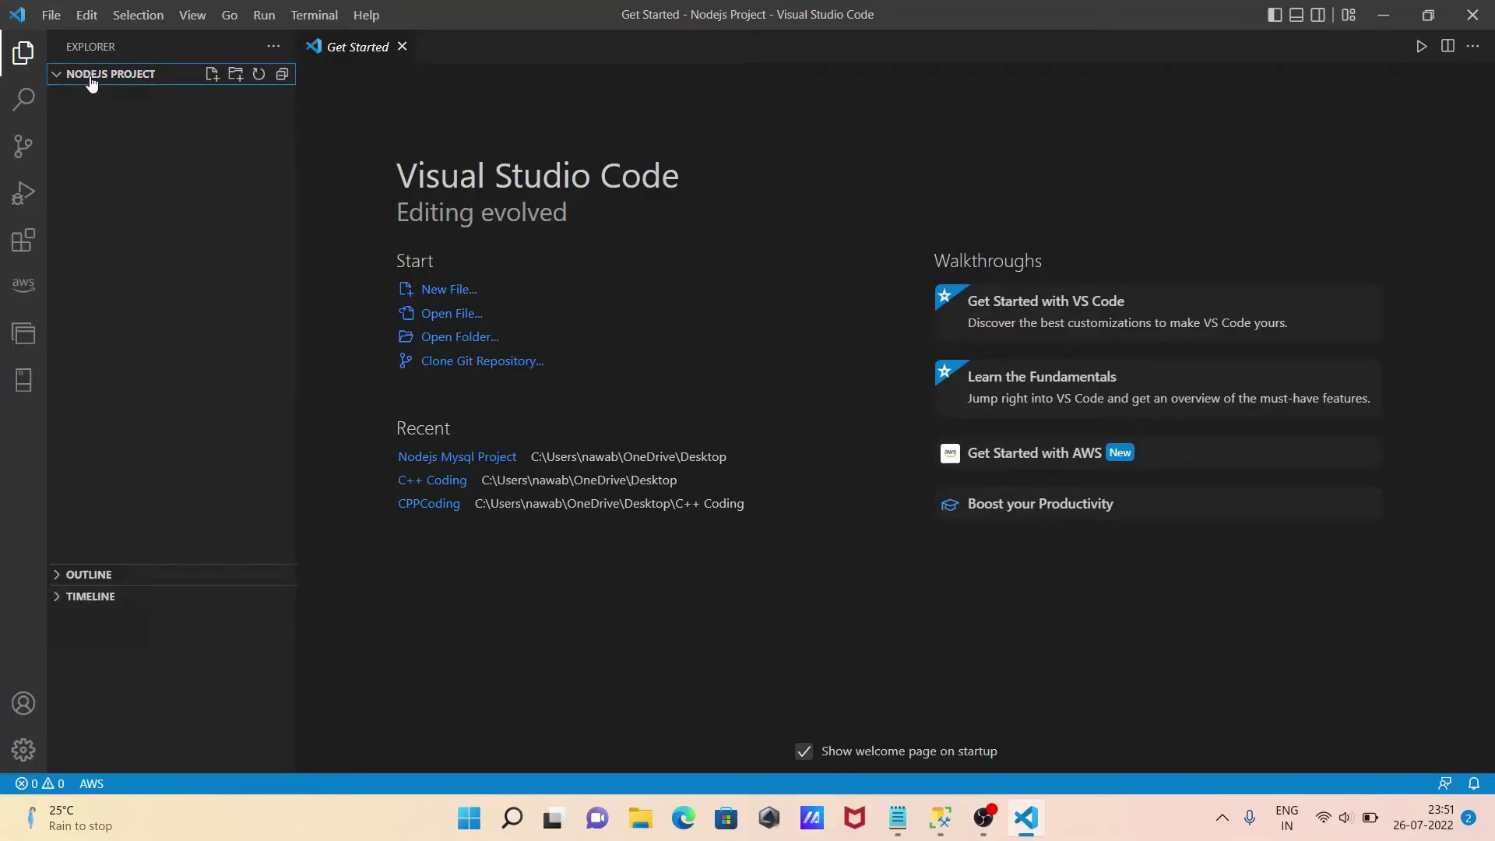
pyautogui.click(314, 14)
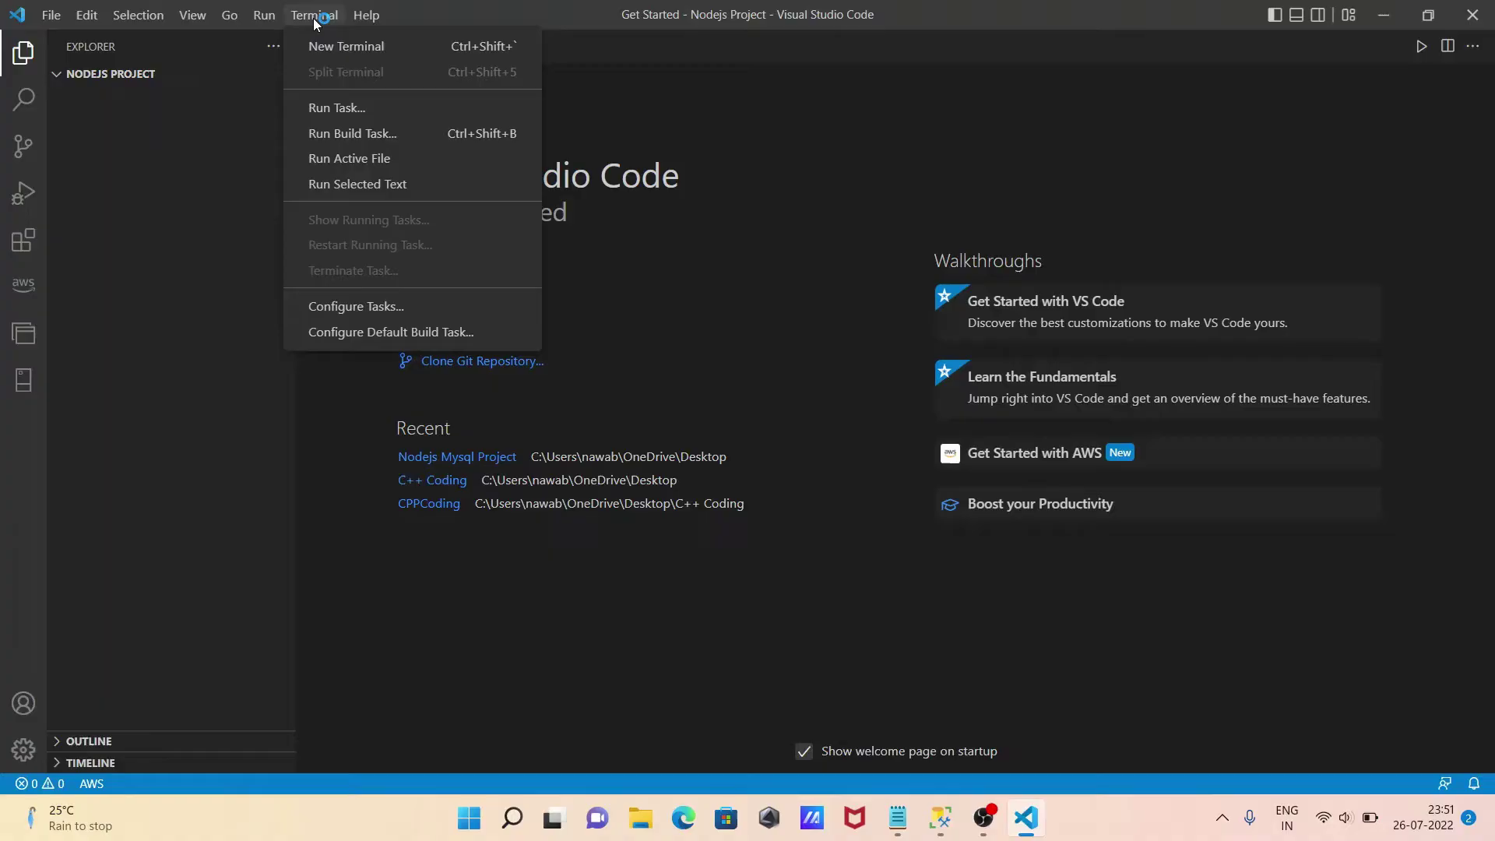
pyautogui.click(345, 46)
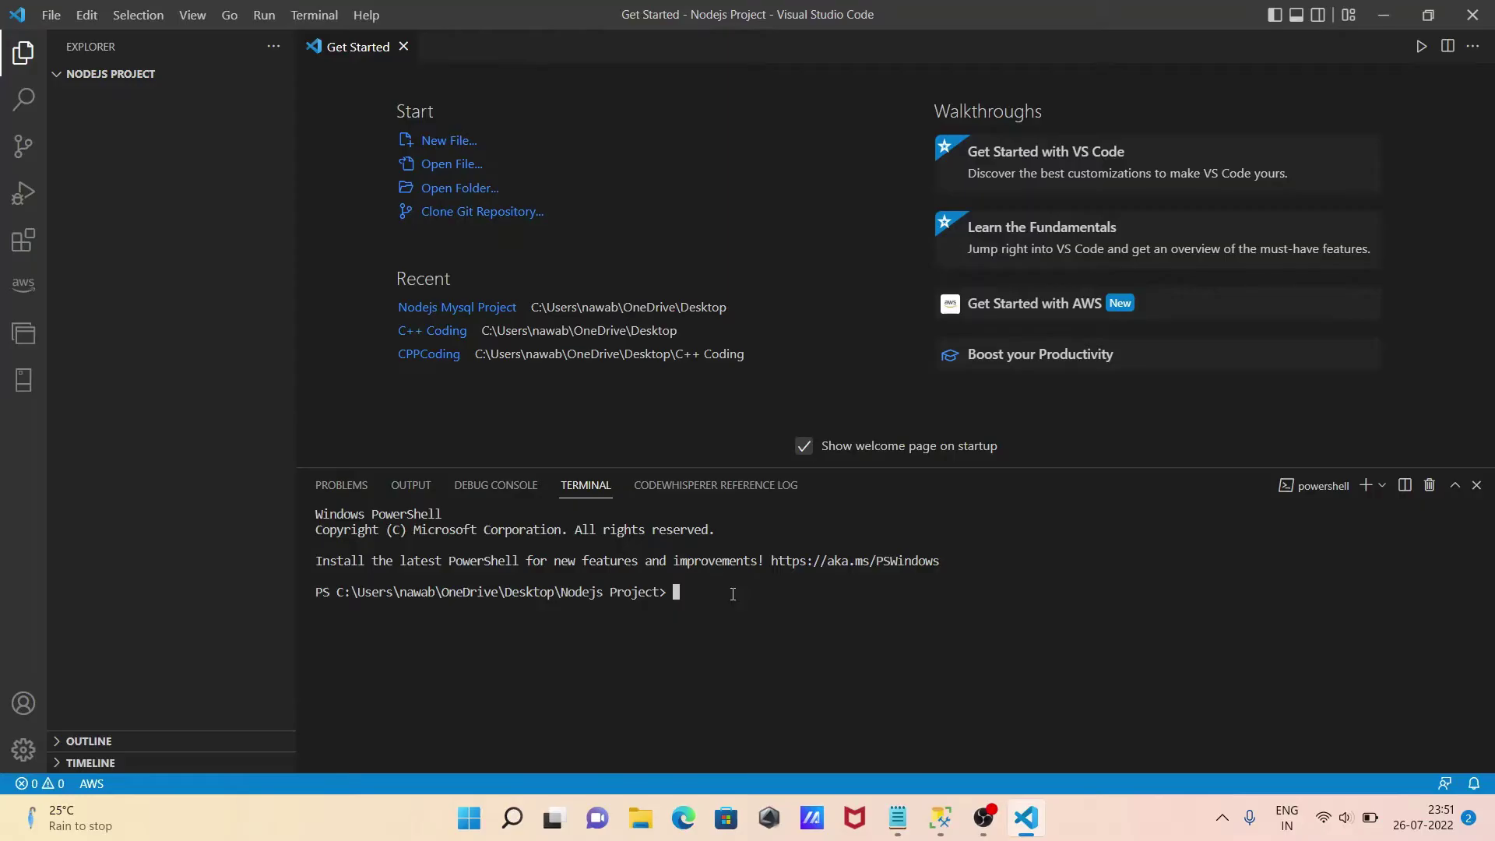
pyautogui.write('npm ')
pyautogui.write('init -')
pyautogui.write('y')
pyautogui.press('Return')
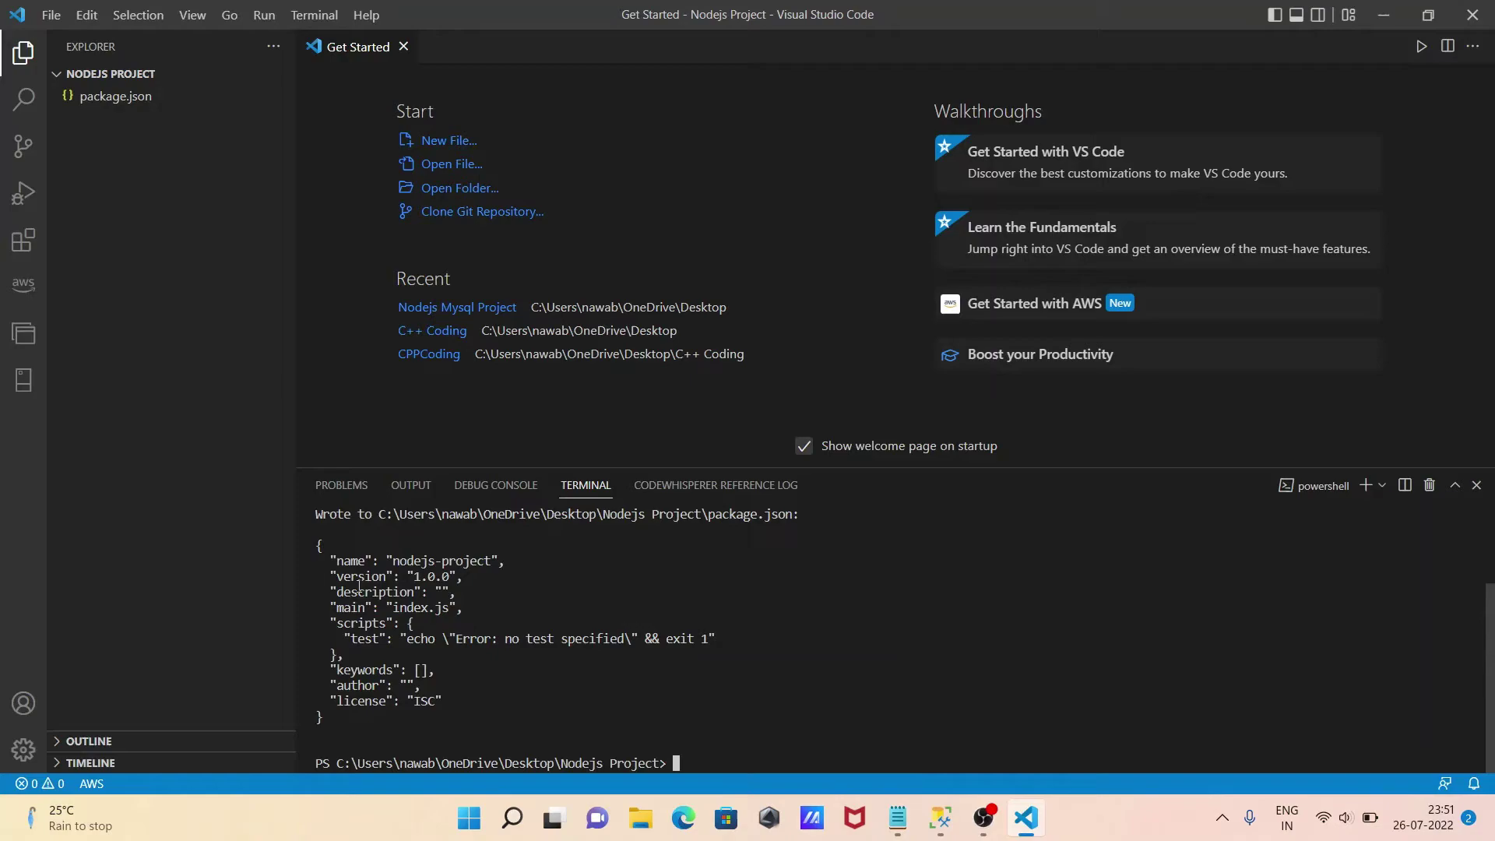
pyautogui.scroll(3, 360, 578)
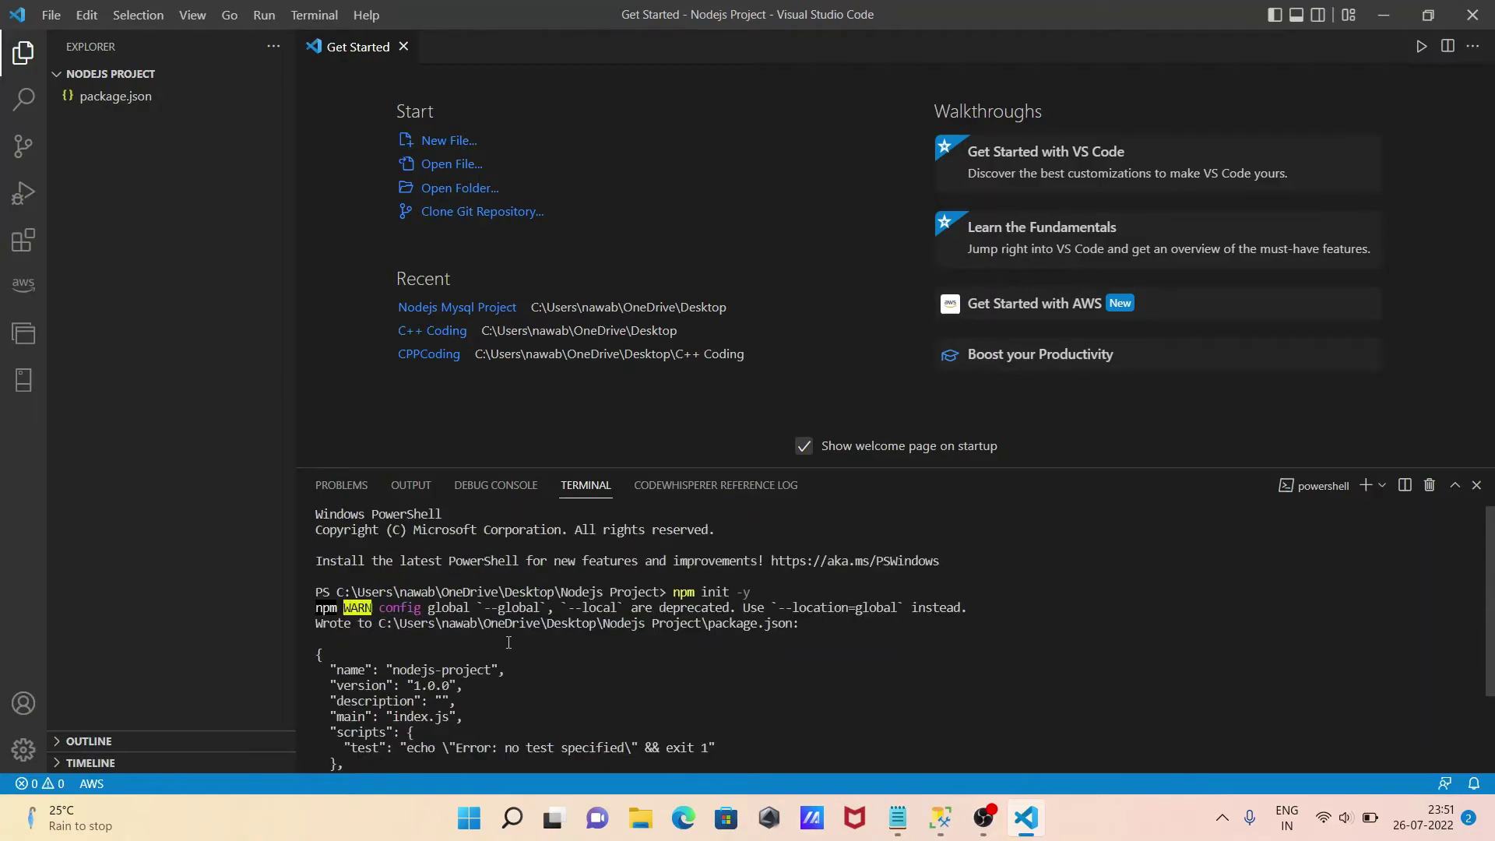
pyautogui.scroll(-3, 508, 642)
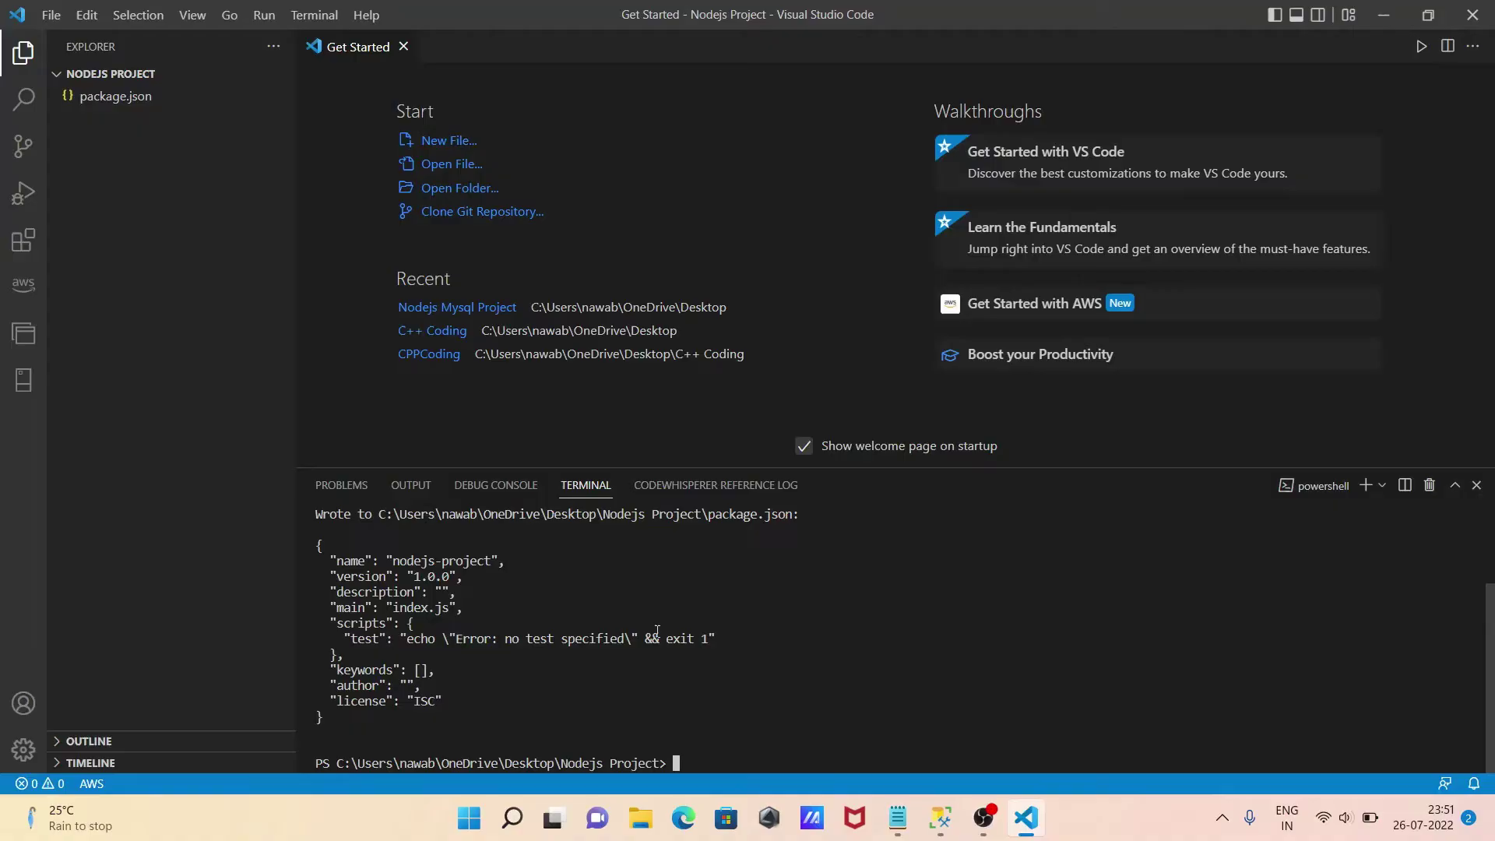
# Copy 'npm install msnodesqlv8 --save' from Notepad and run it in the terminal.
pyautogui.click(898, 818)
pyautogui.click(898, 818)
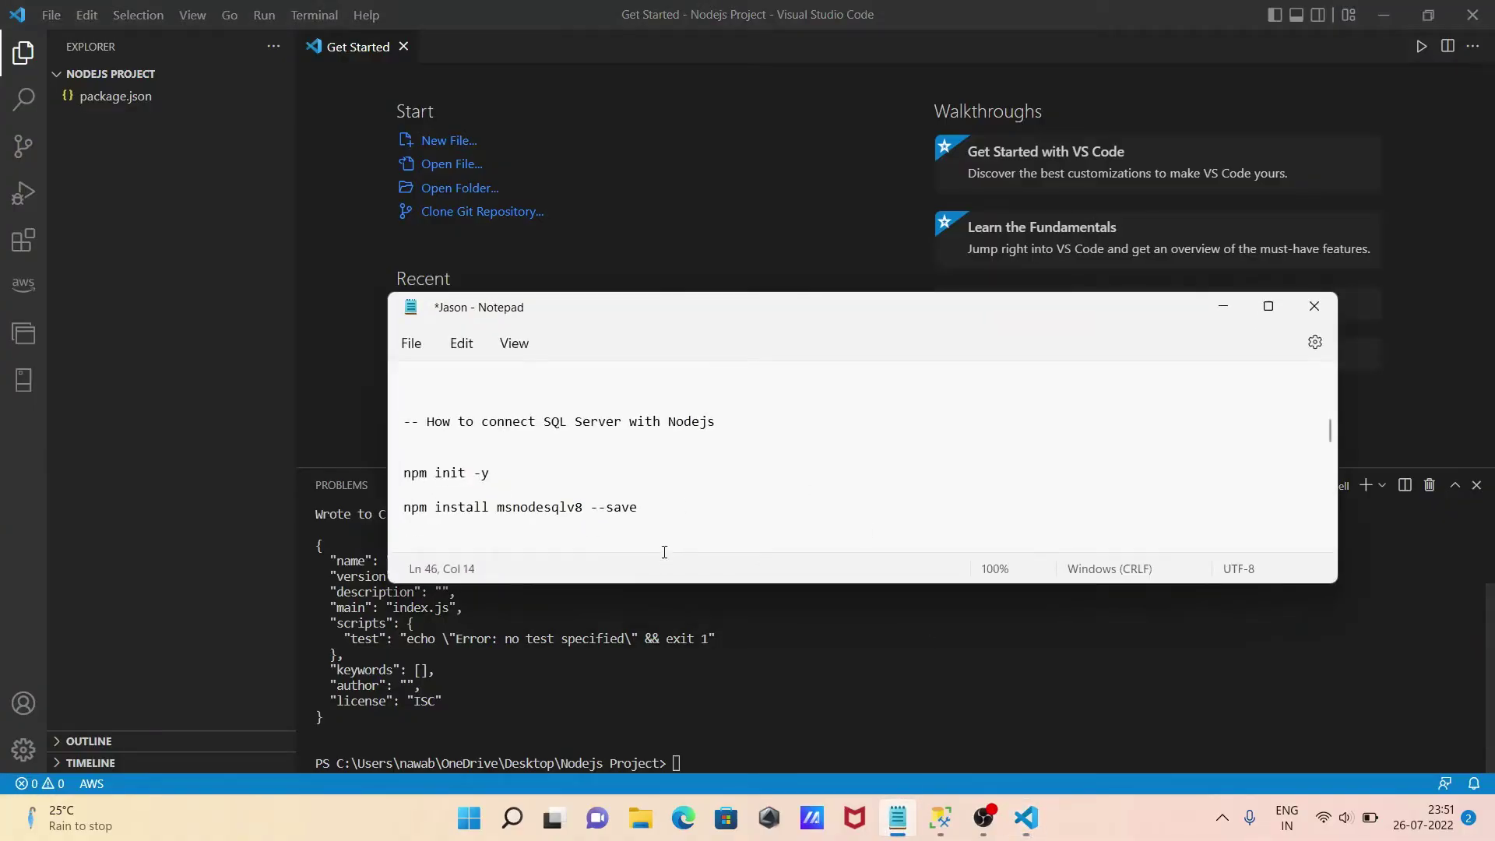
pyautogui.click(652, 510)
pyautogui.hotkey('shift', 'Left')
pyautogui.hotkey('shift', 'Left')
pyautogui.hotkey('shift', 'Left')
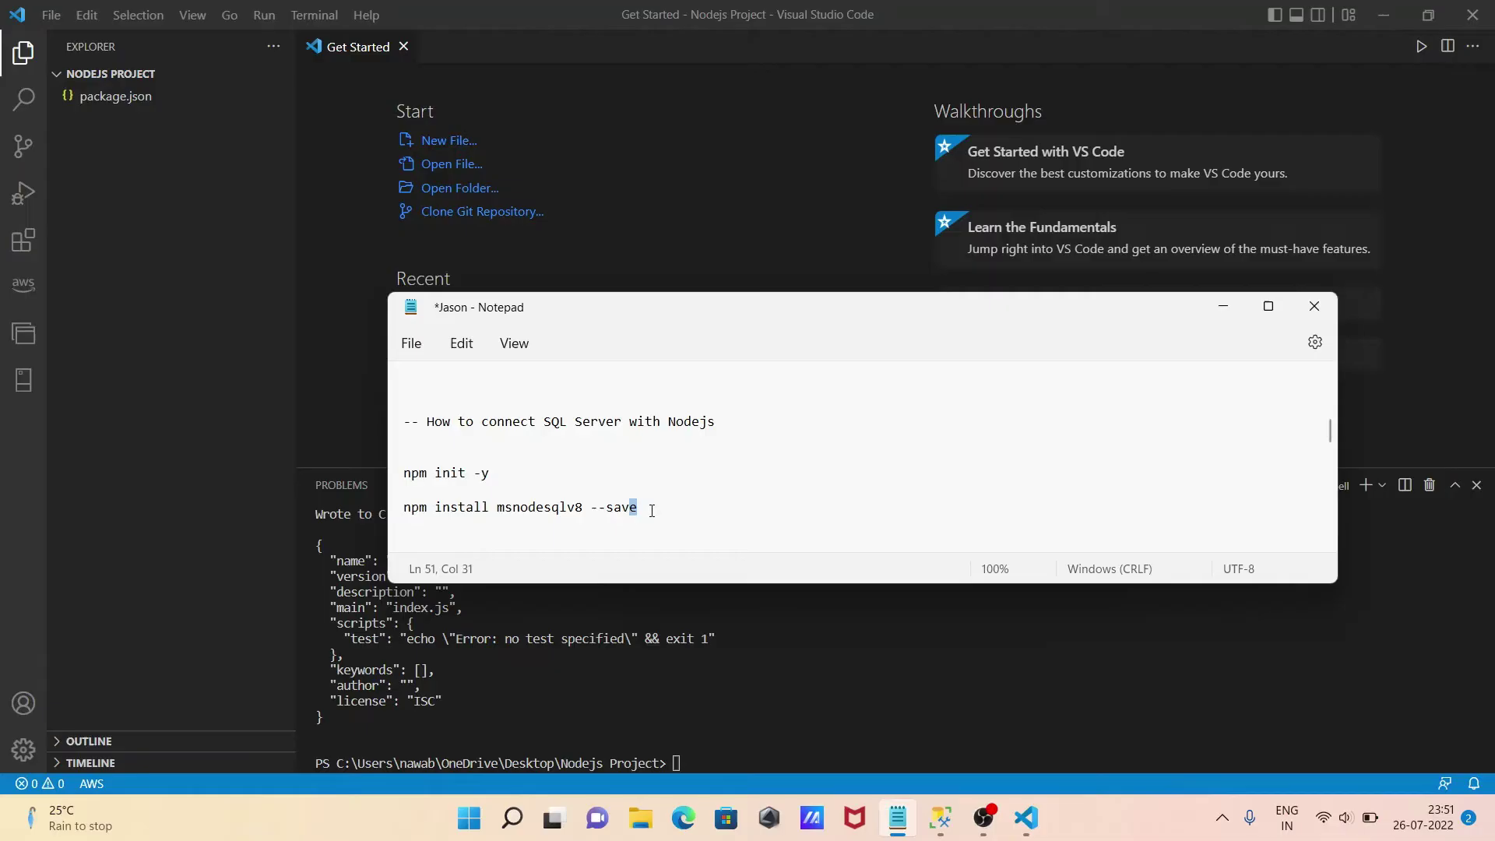
pyautogui.hotkey('shift', 'Left')
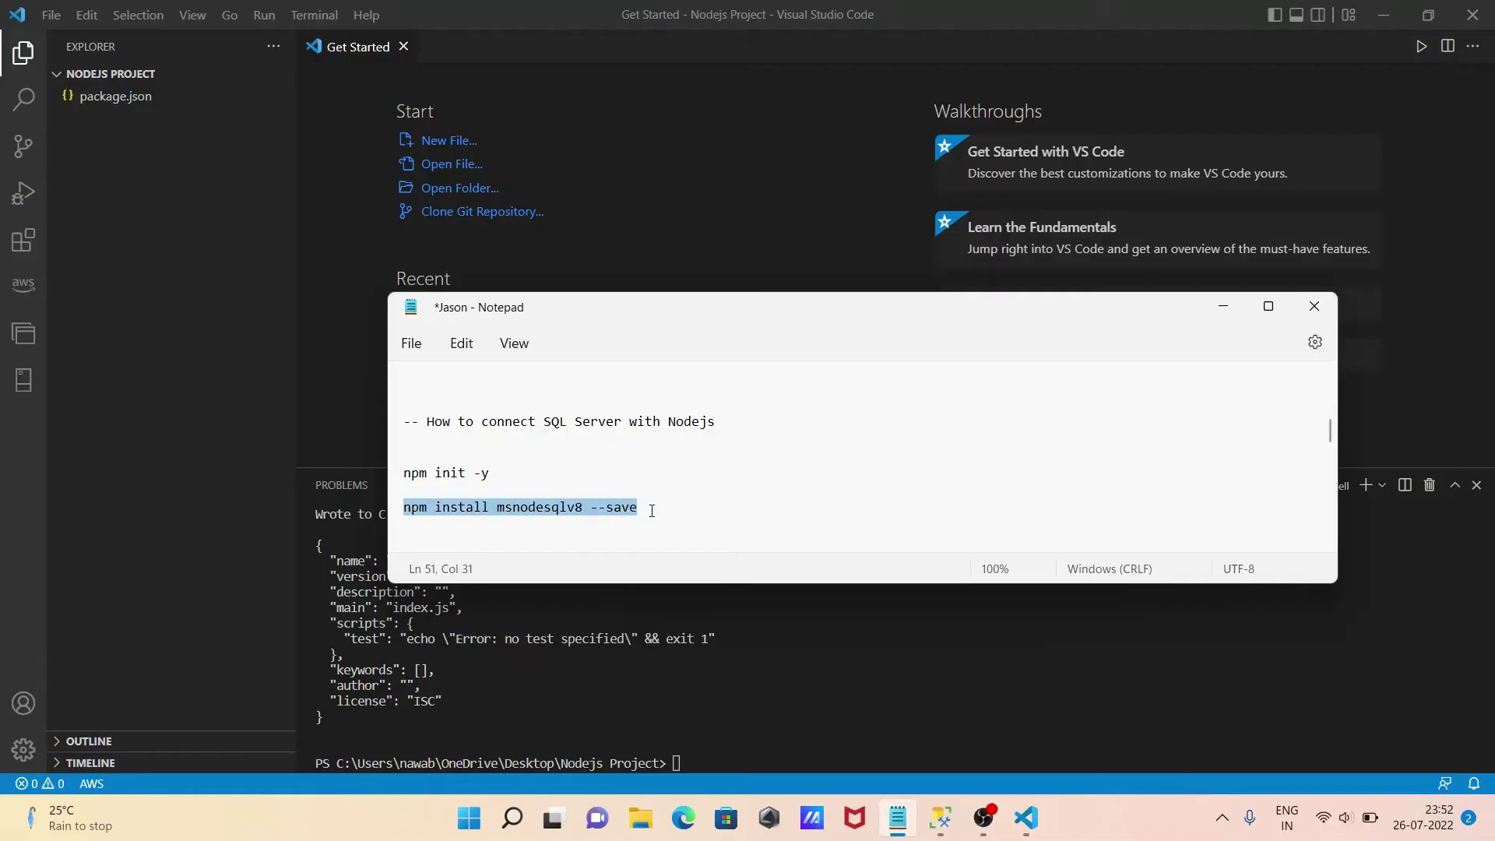
pyautogui.hotkey('ctrl', 'c')
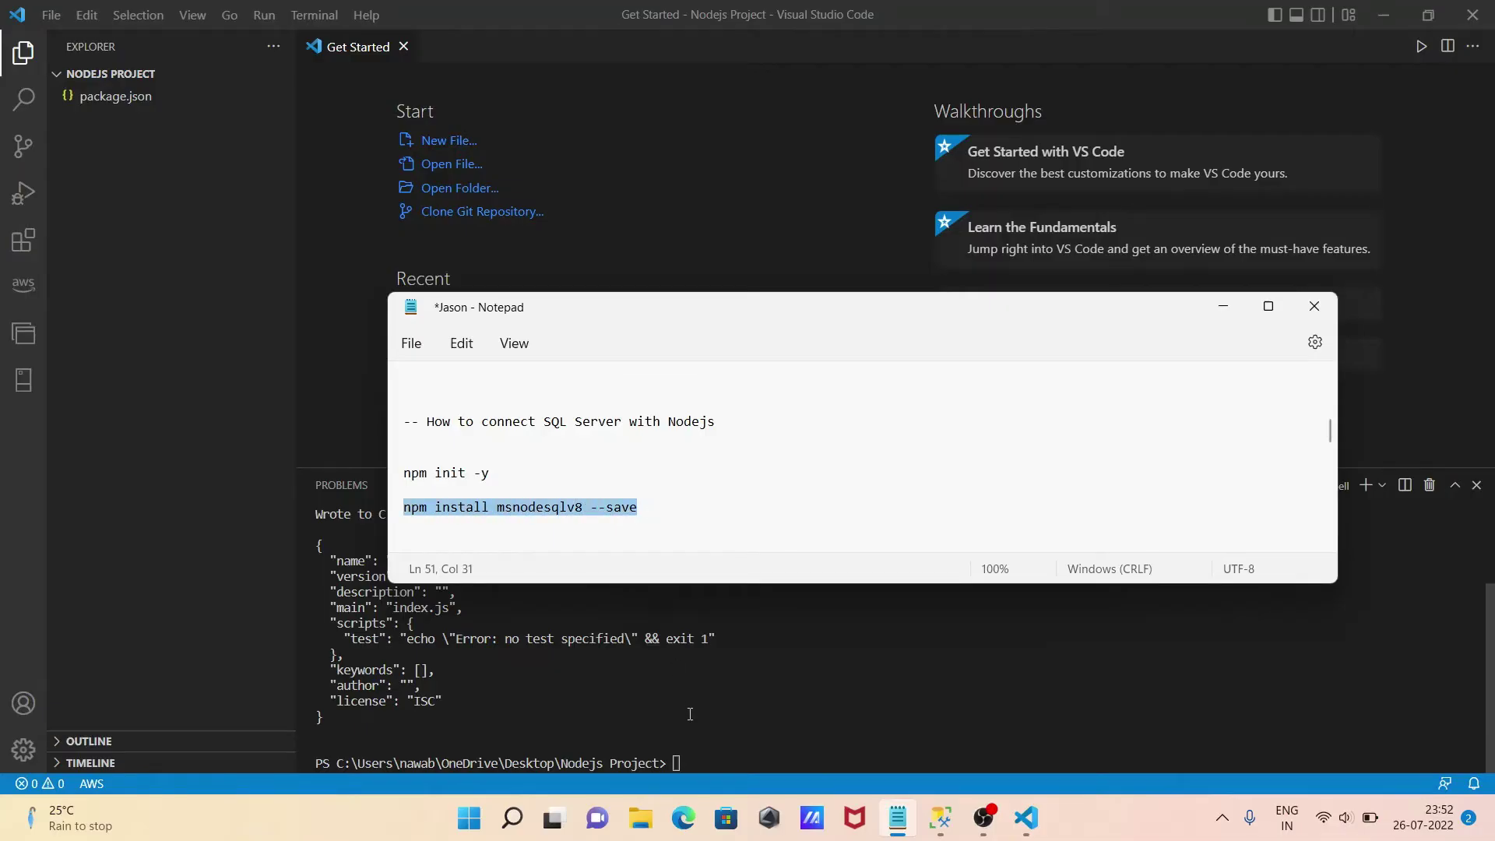
pyautogui.click(724, 763)
pyautogui.hotkey('ctrl', 'v')
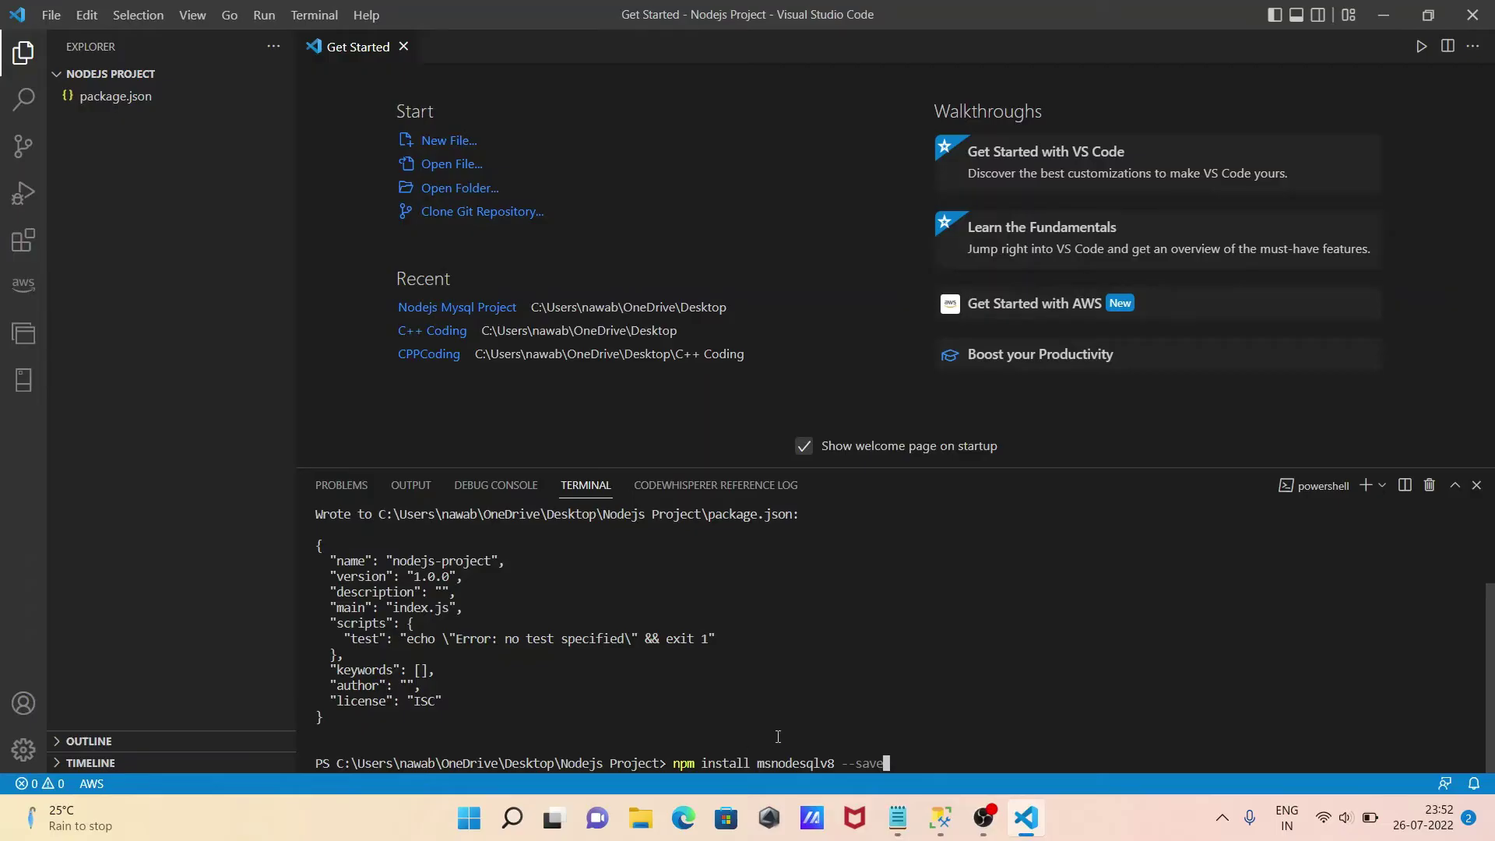
pyautogui.press('Return')
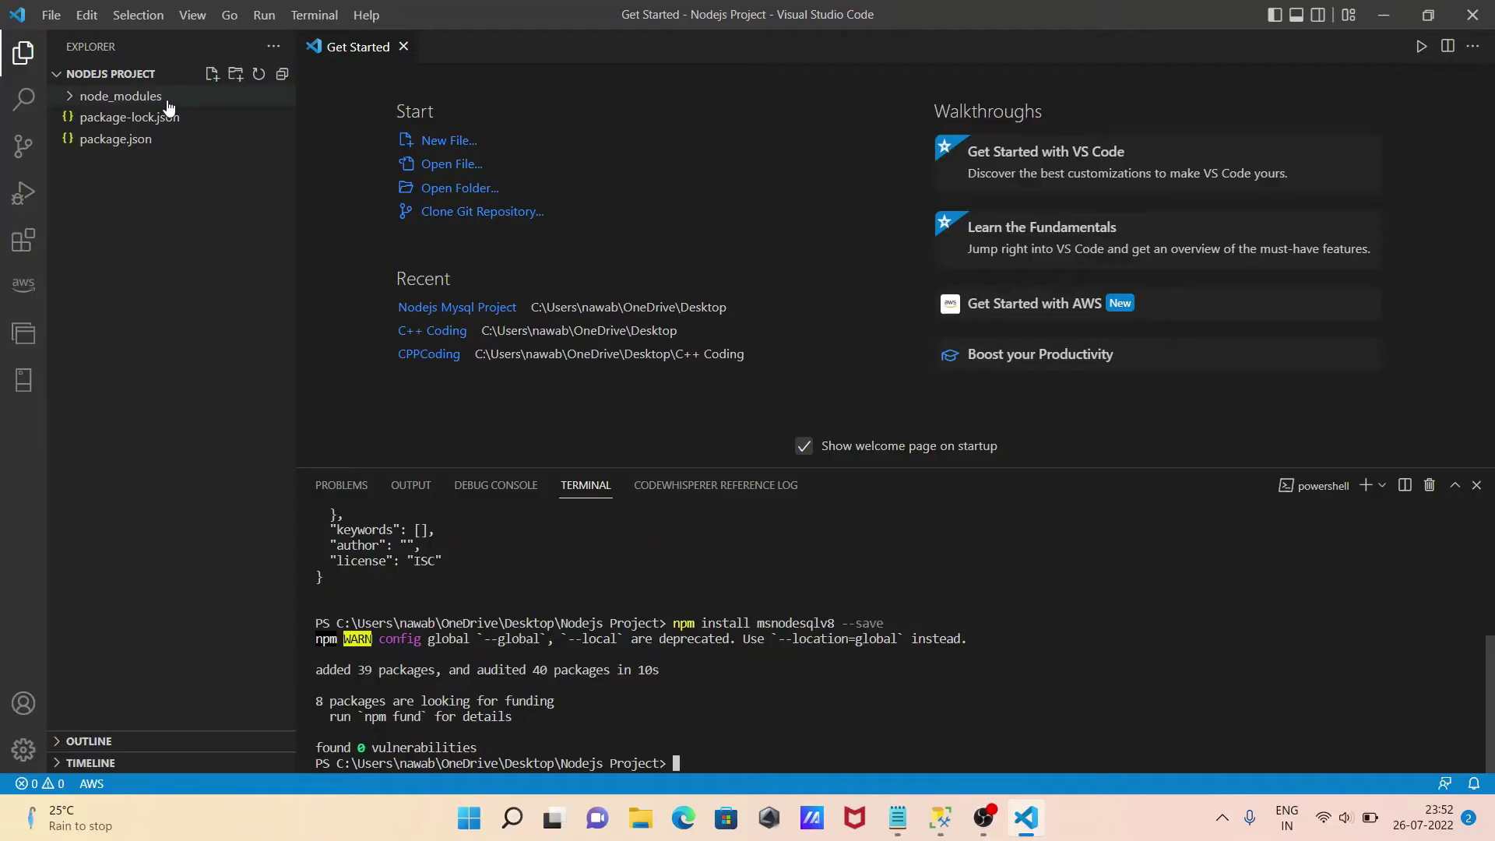
pyautogui.click(71, 96)
pyautogui.scroll(-3, 100, 251)
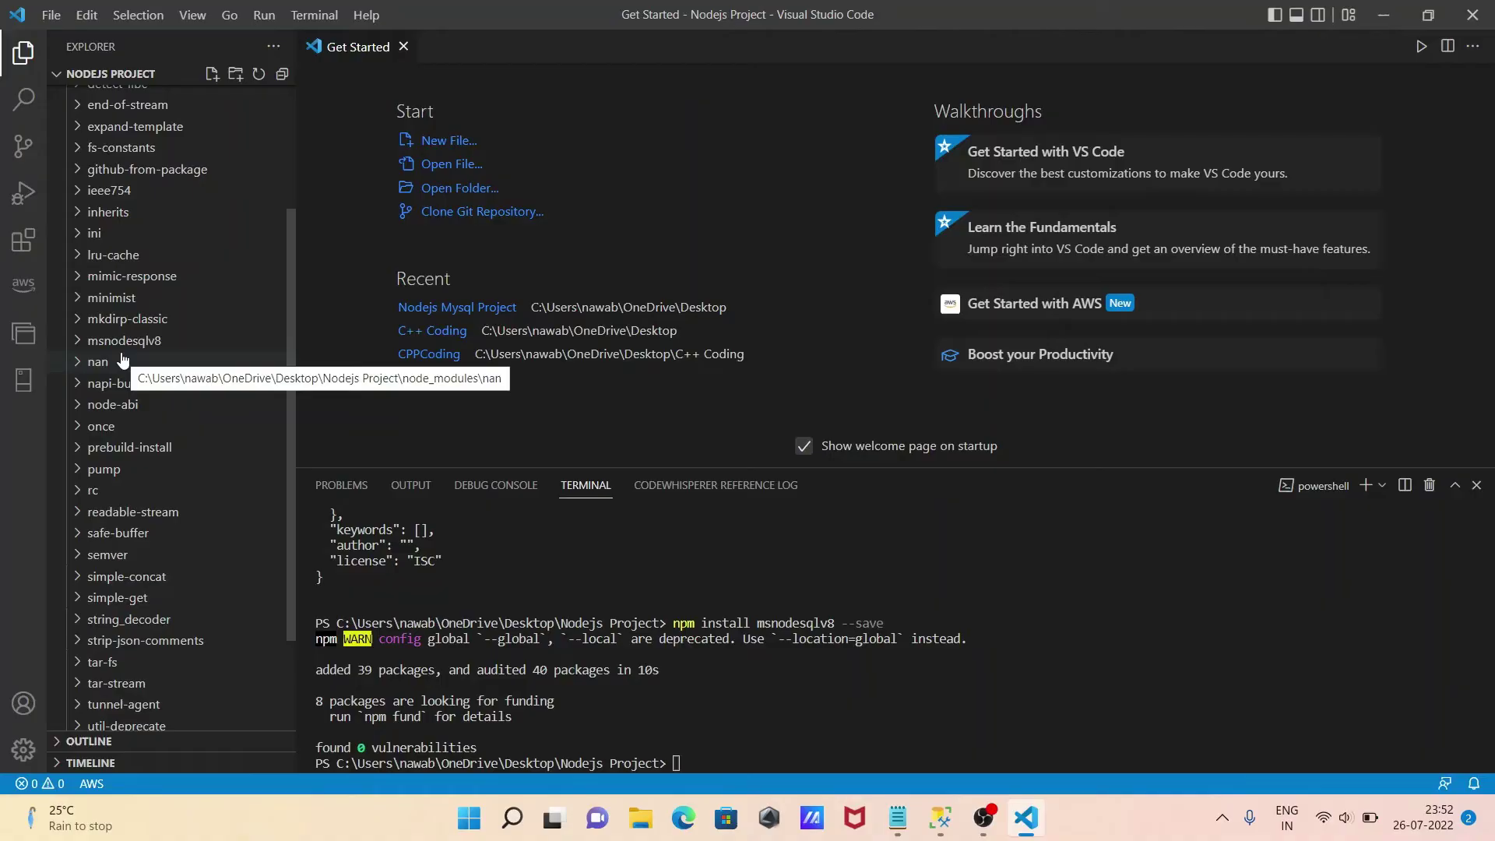
pyautogui.scroll(3, 122, 361)
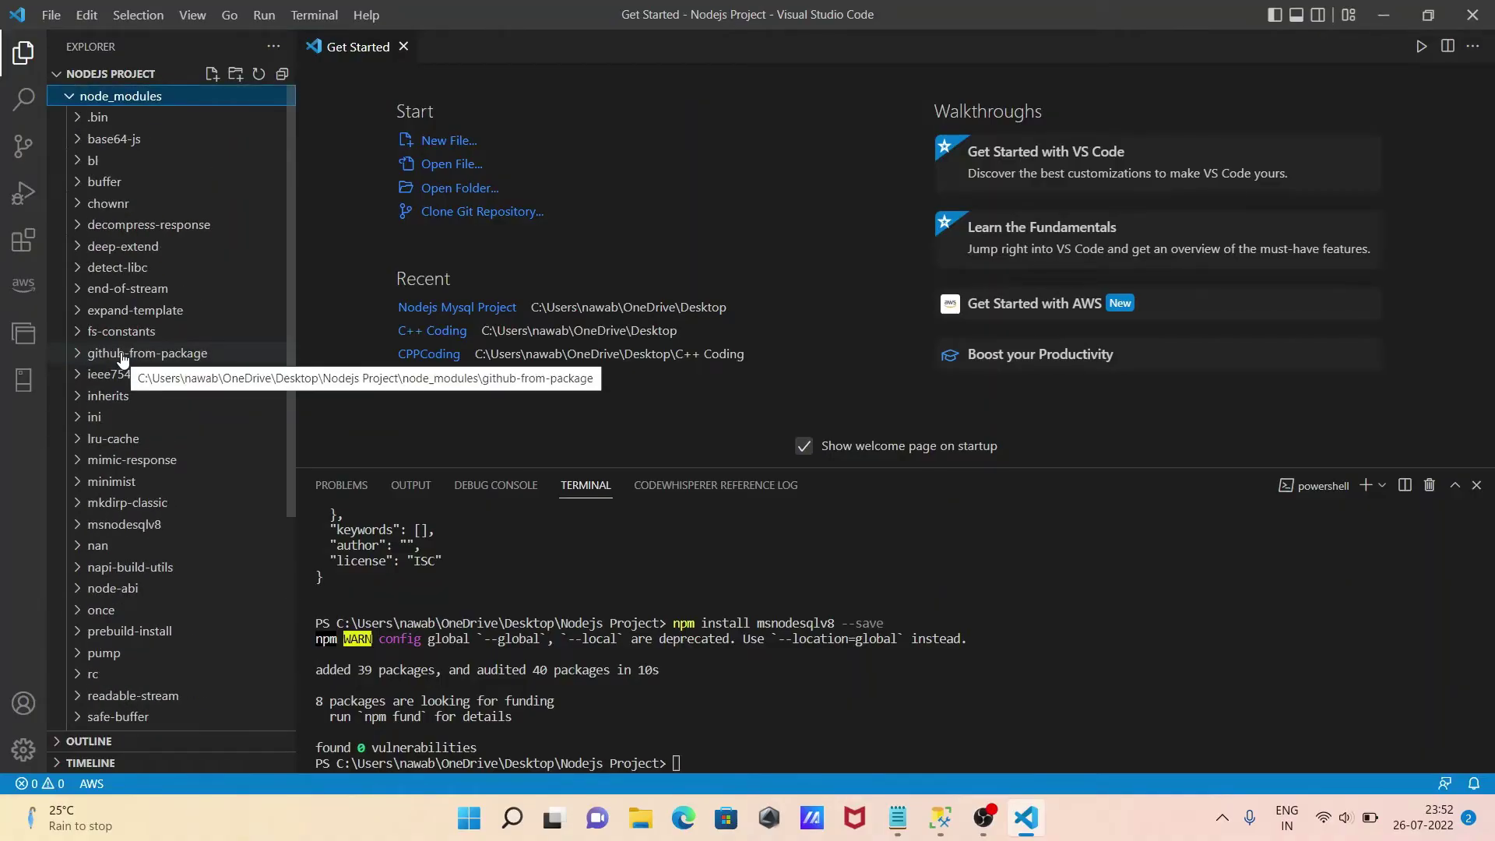
pyautogui.click(70, 96)
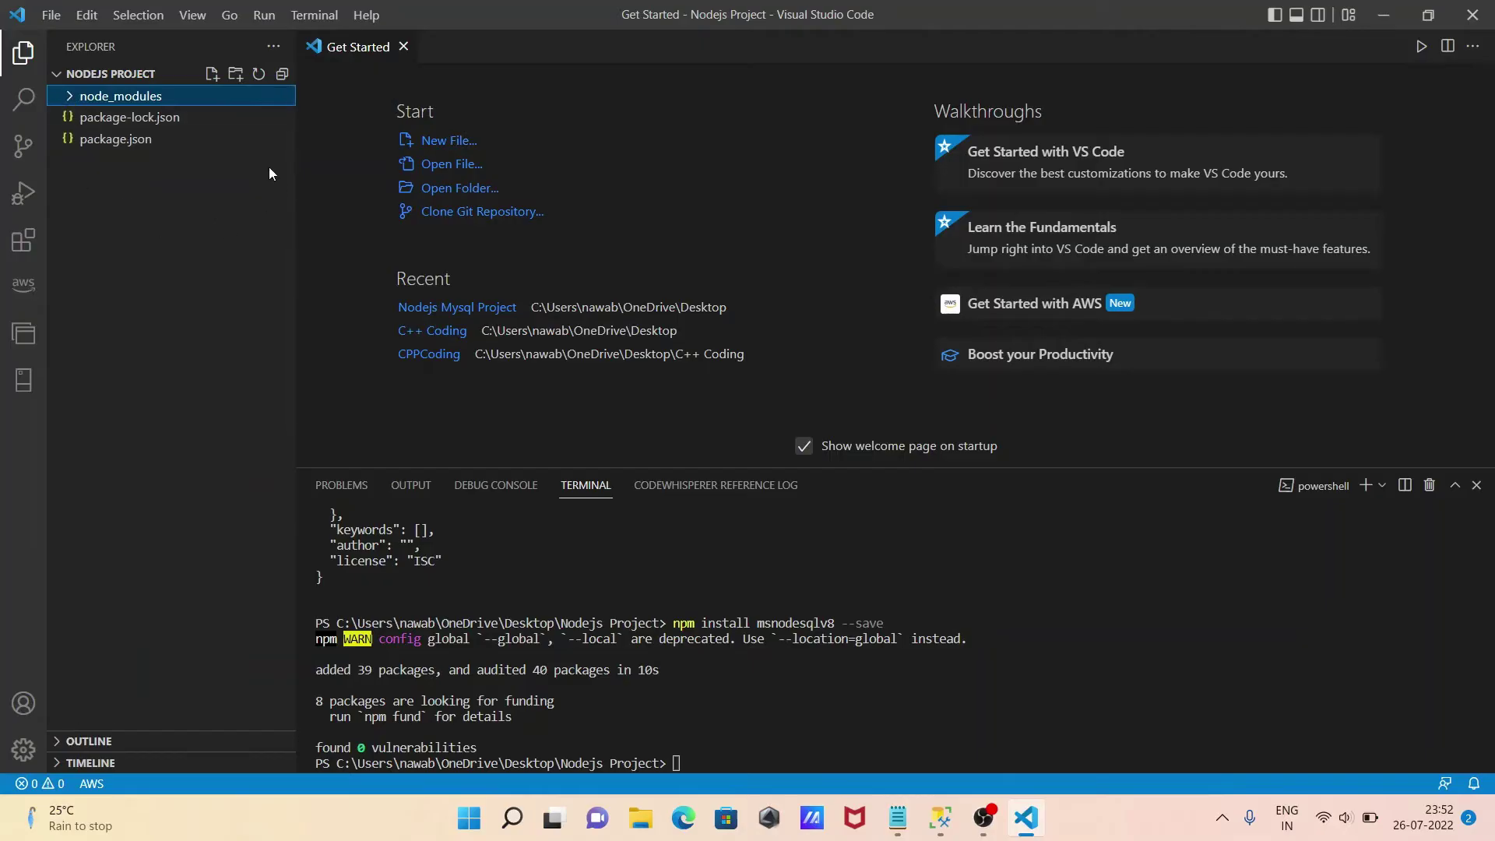
# View package.json, then add a new project file named next.js.
pyautogui.click(116, 139)
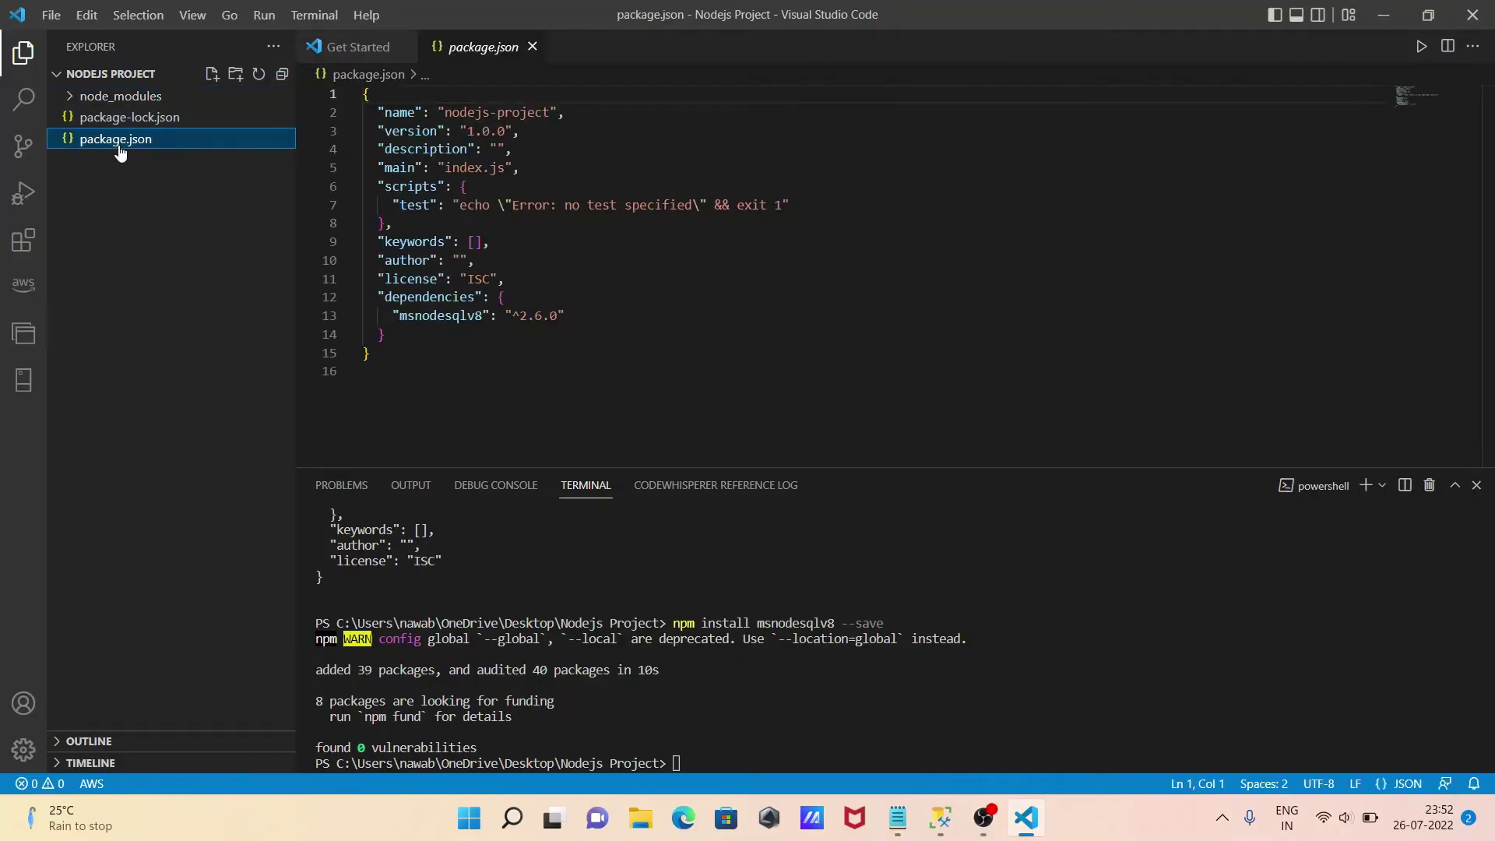
pyautogui.click(211, 75)
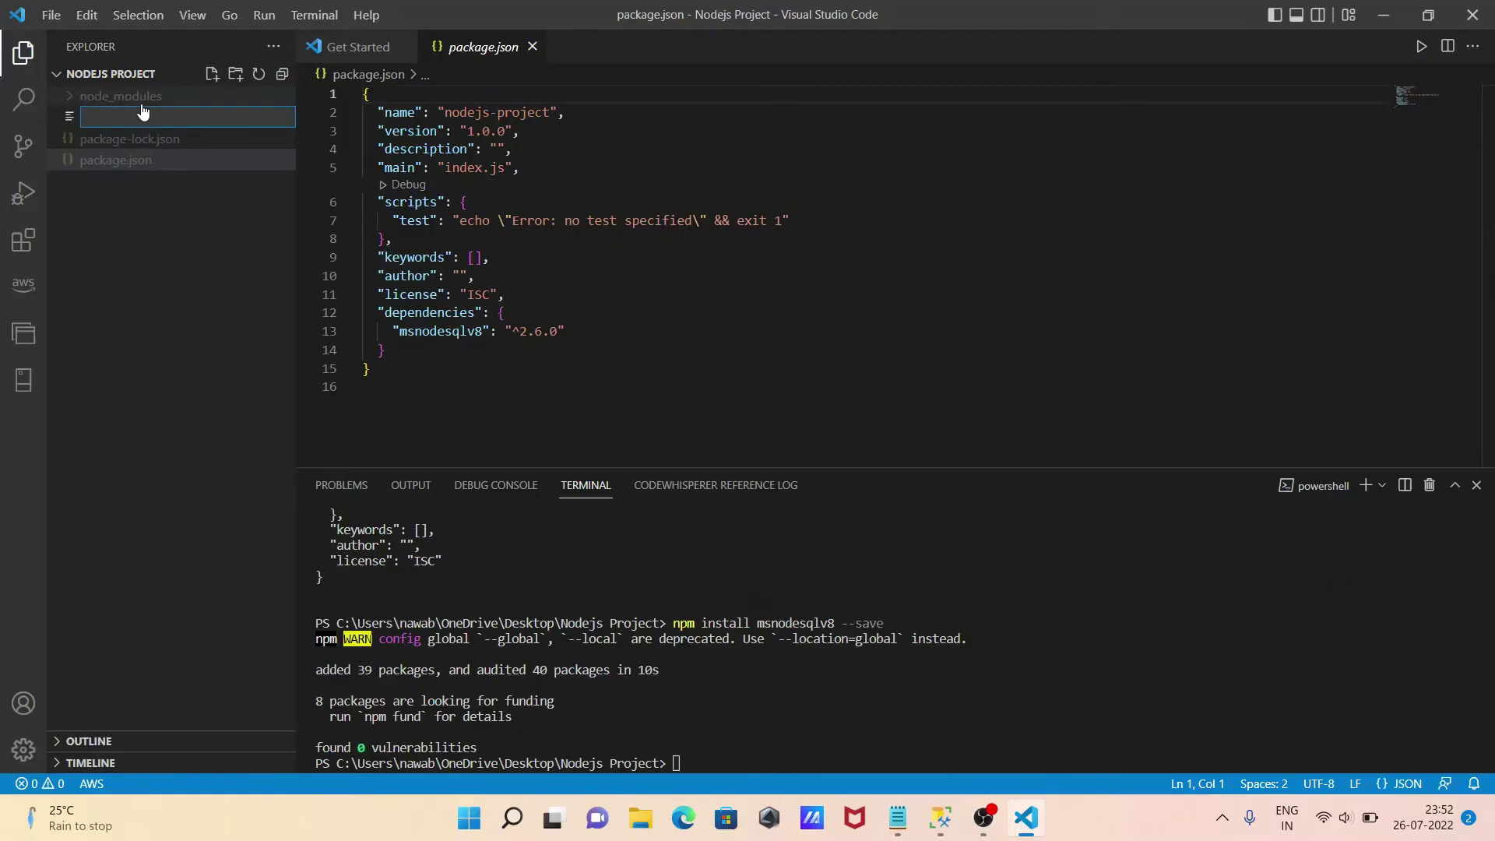
pyautogui.write('new')
pyautogui.write('.js')
pyautogui.press('Return')
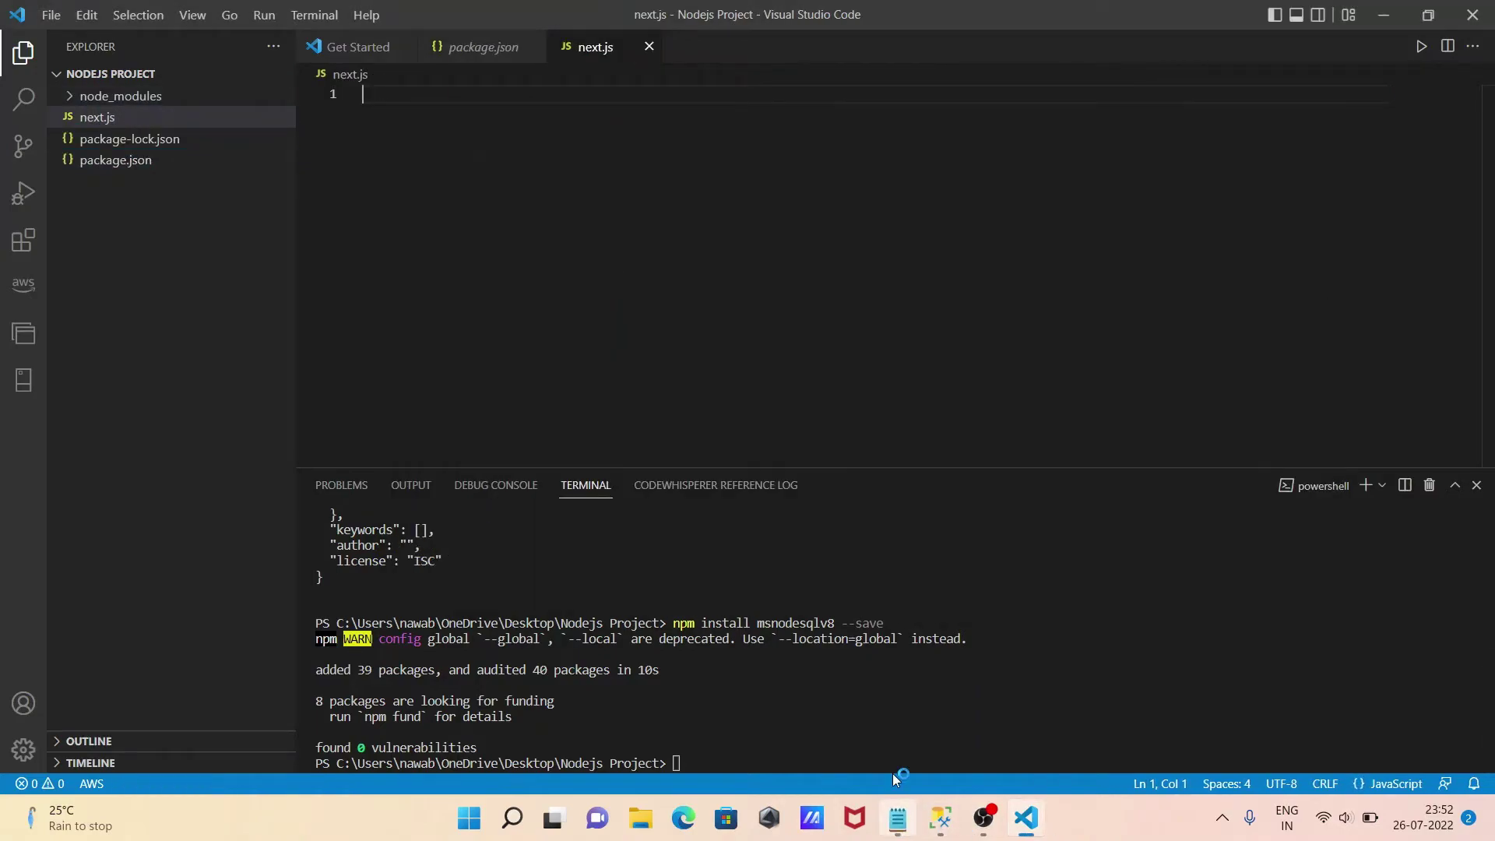
# Copy the msnodesqlv8 query code block from the Notepad notes.
pyautogui.click(897, 817)
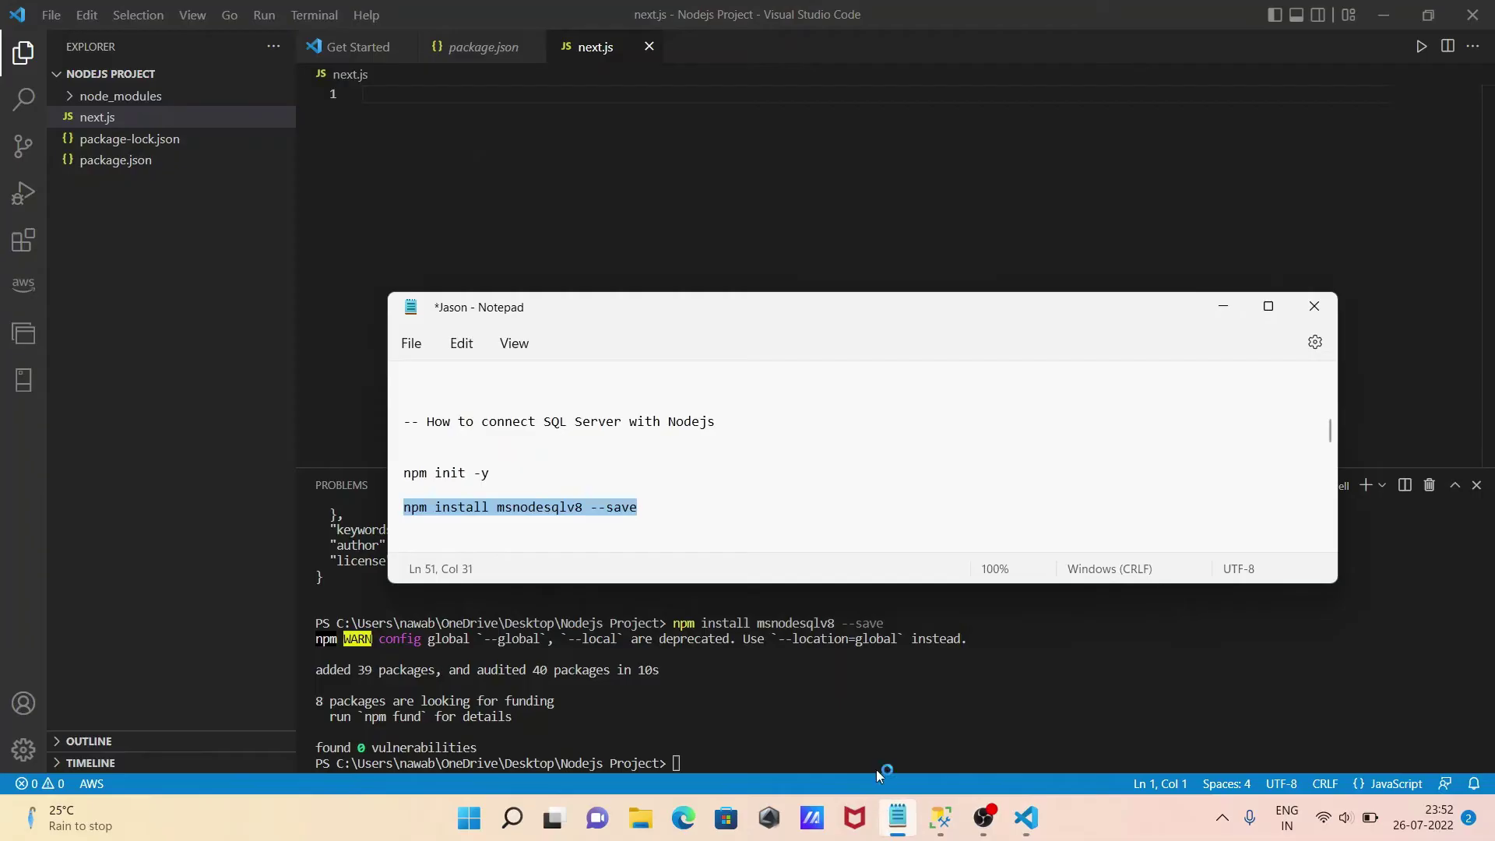
pyautogui.click(726, 509)
pyautogui.scroll(-2, 726, 508)
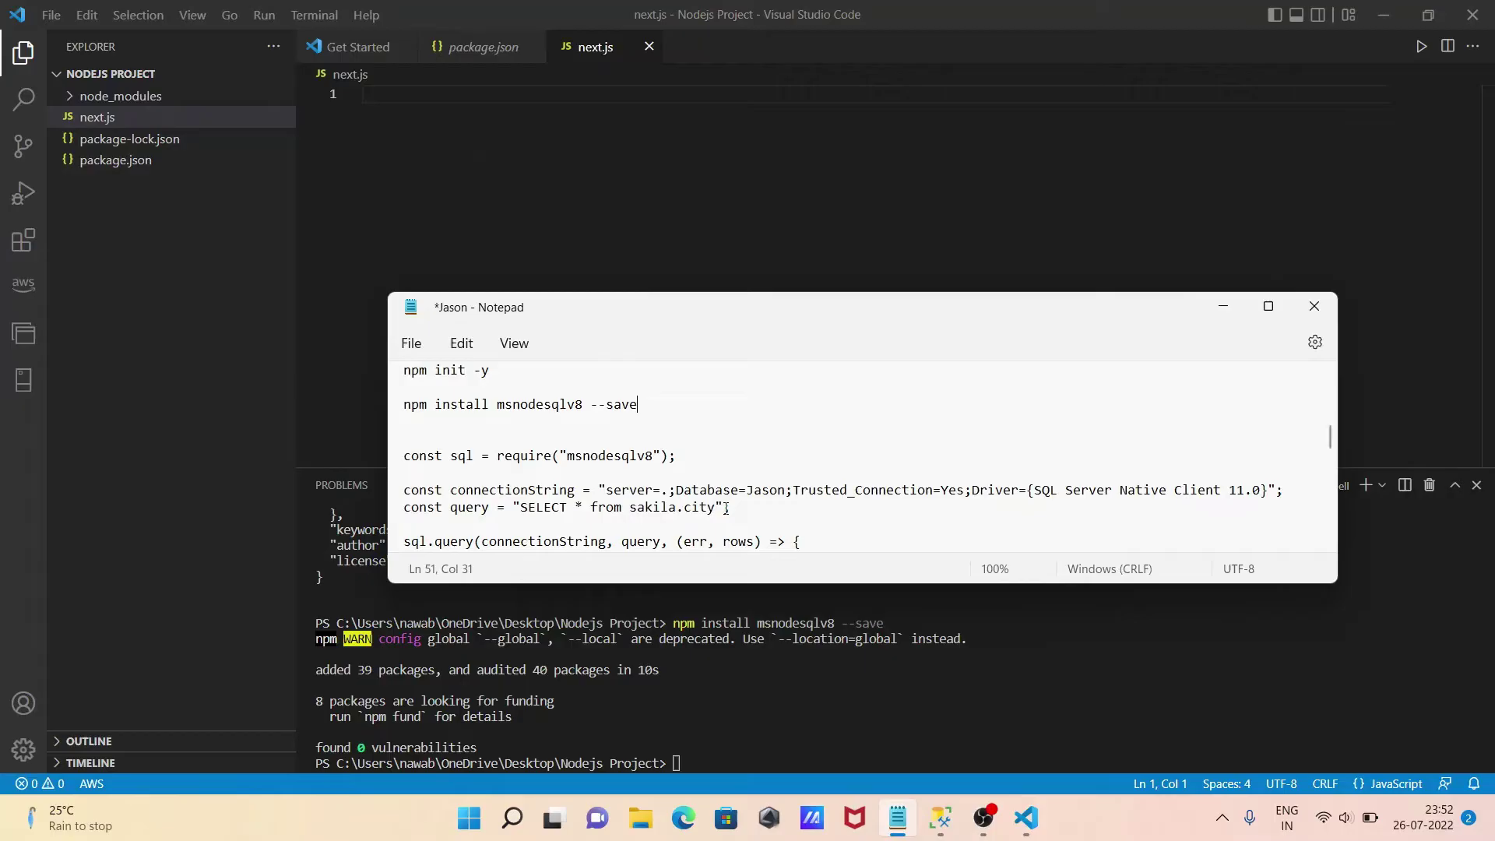
pyautogui.scroll(-2, 725, 509)
pyautogui.scroll(1, 726, 508)
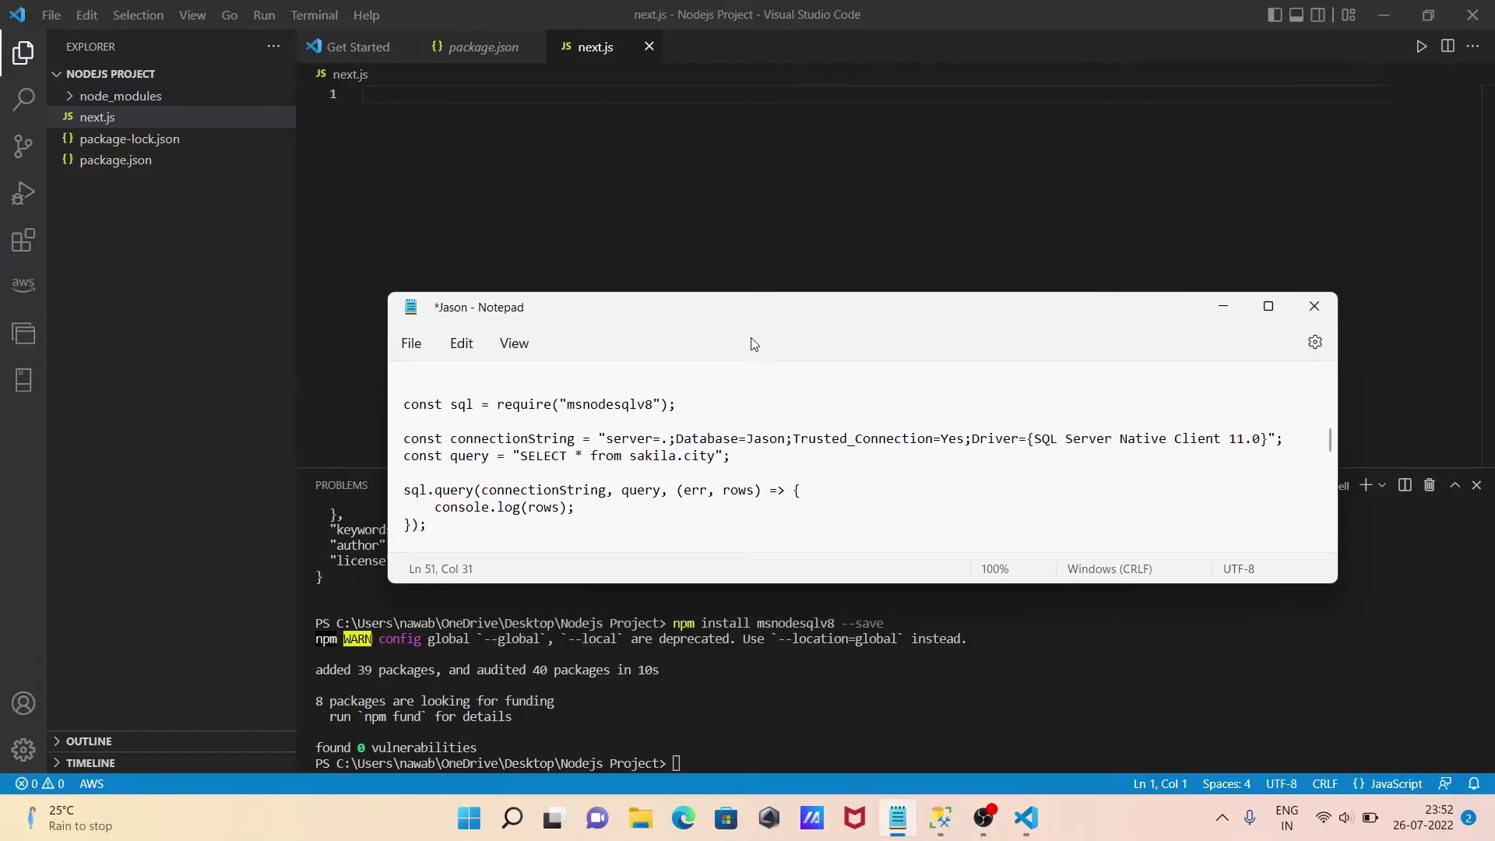
pyautogui.click(743, 281)
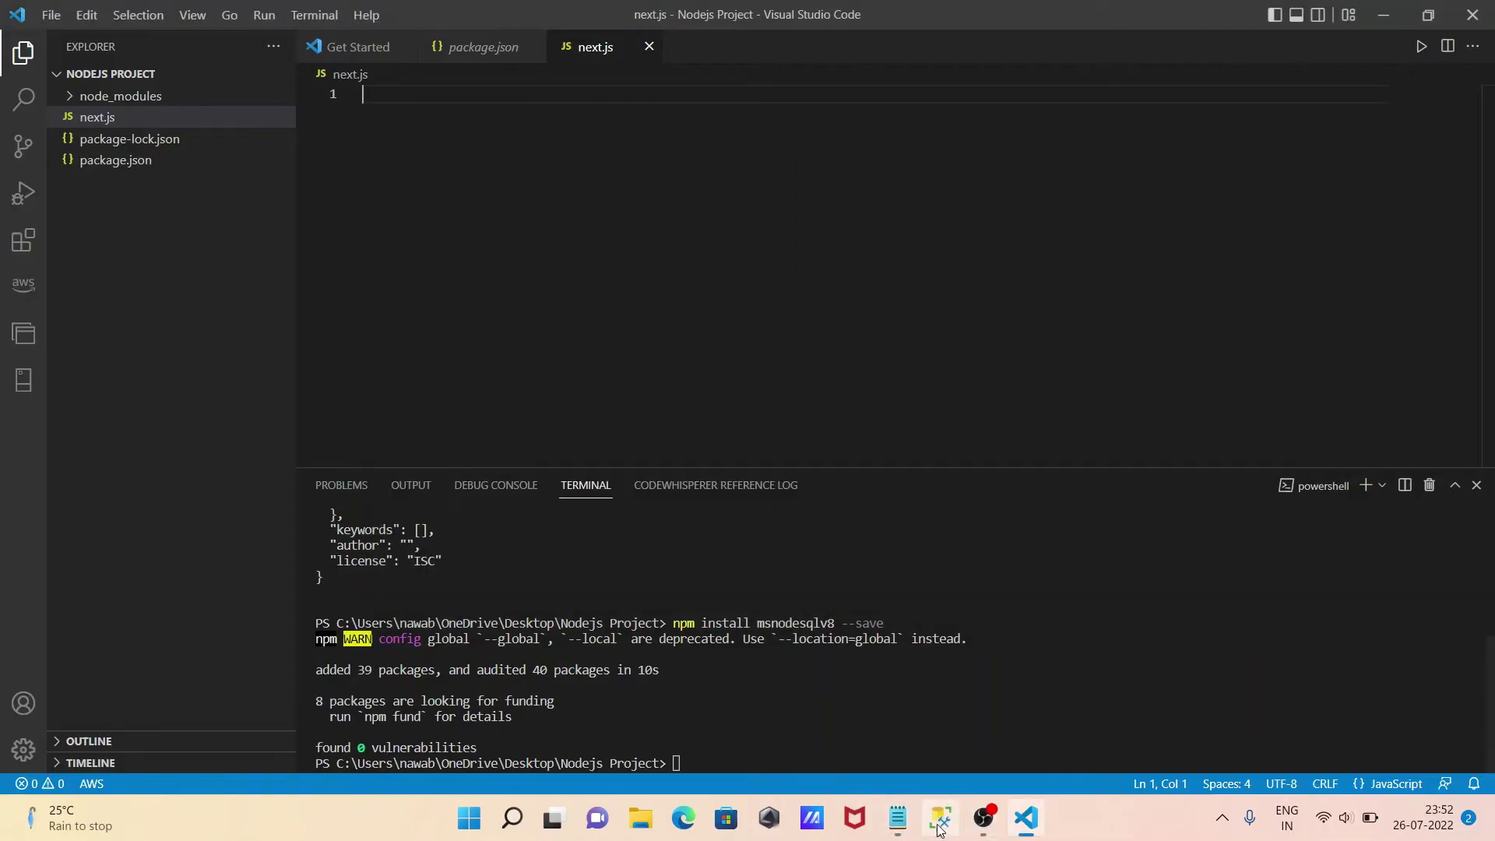
pyautogui.click(896, 818)
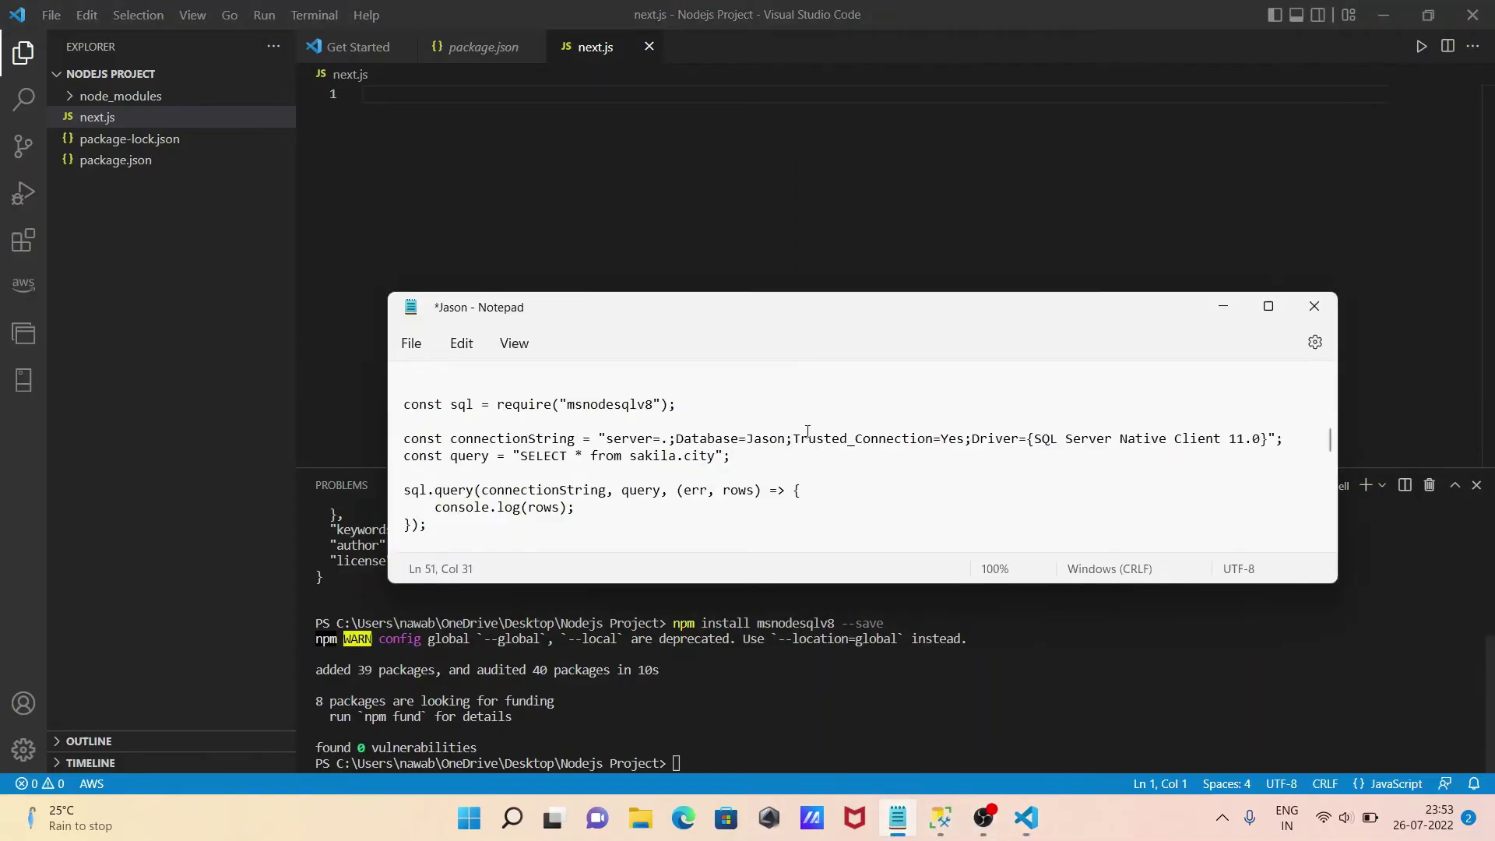
pyautogui.moveTo(773, 295); pyautogui.dragTo(773, 212)
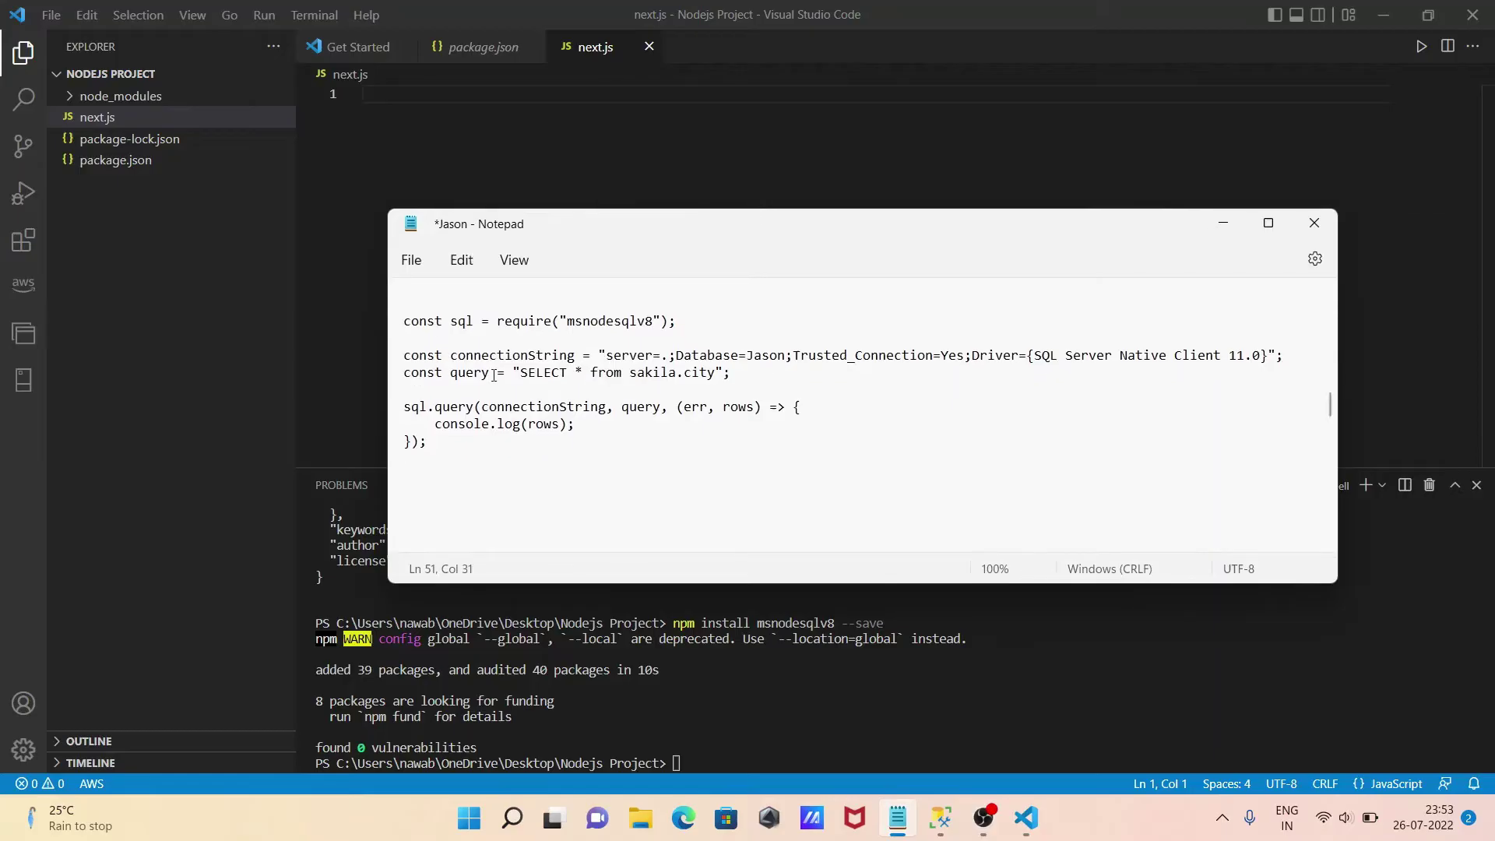
pyautogui.moveTo(445, 441); pyautogui.dragTo(386, 333)
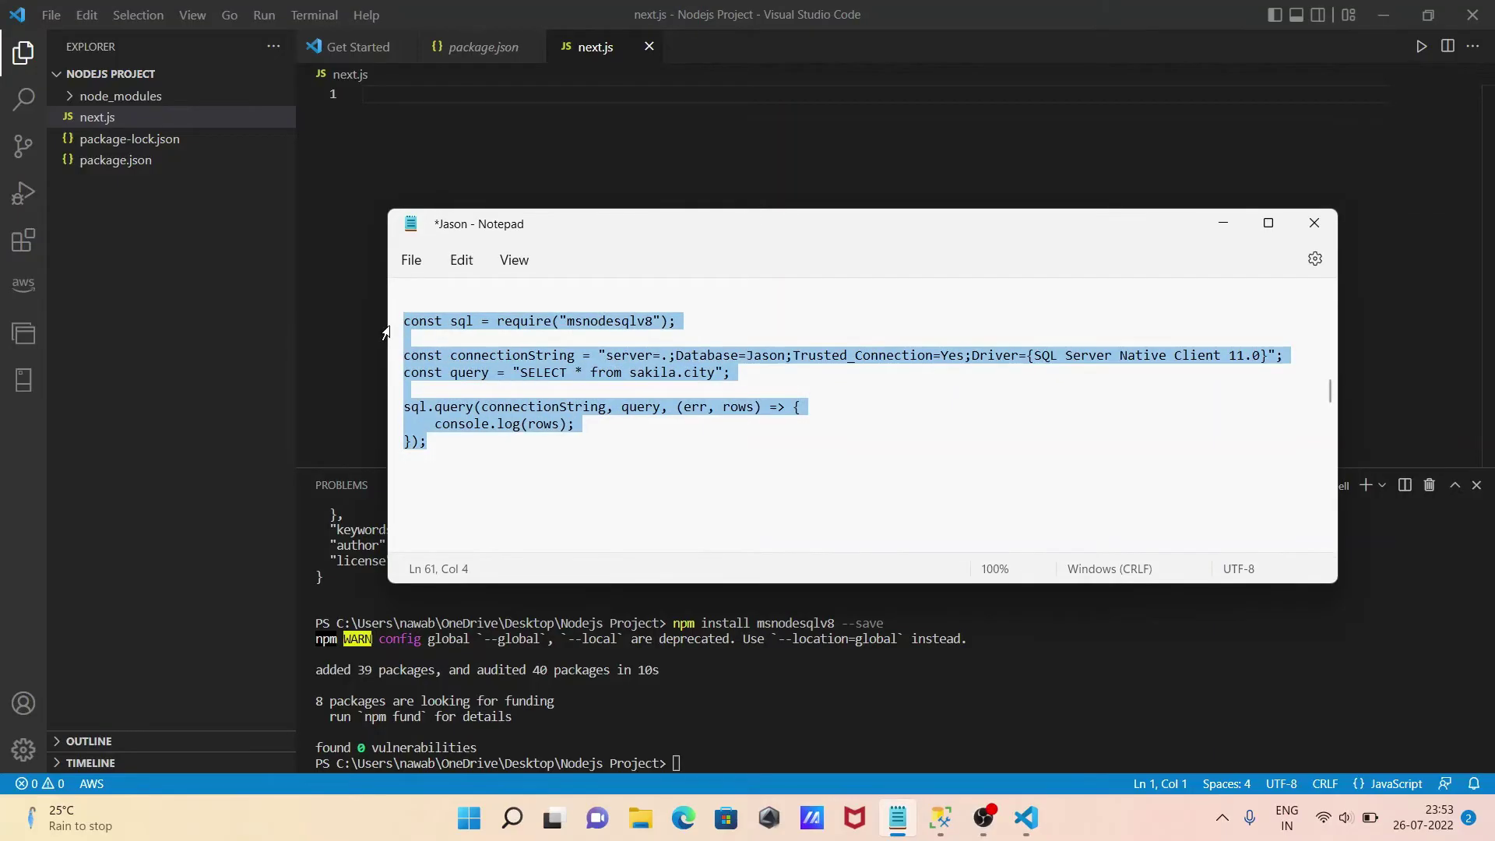
pyautogui.click(431, 117)
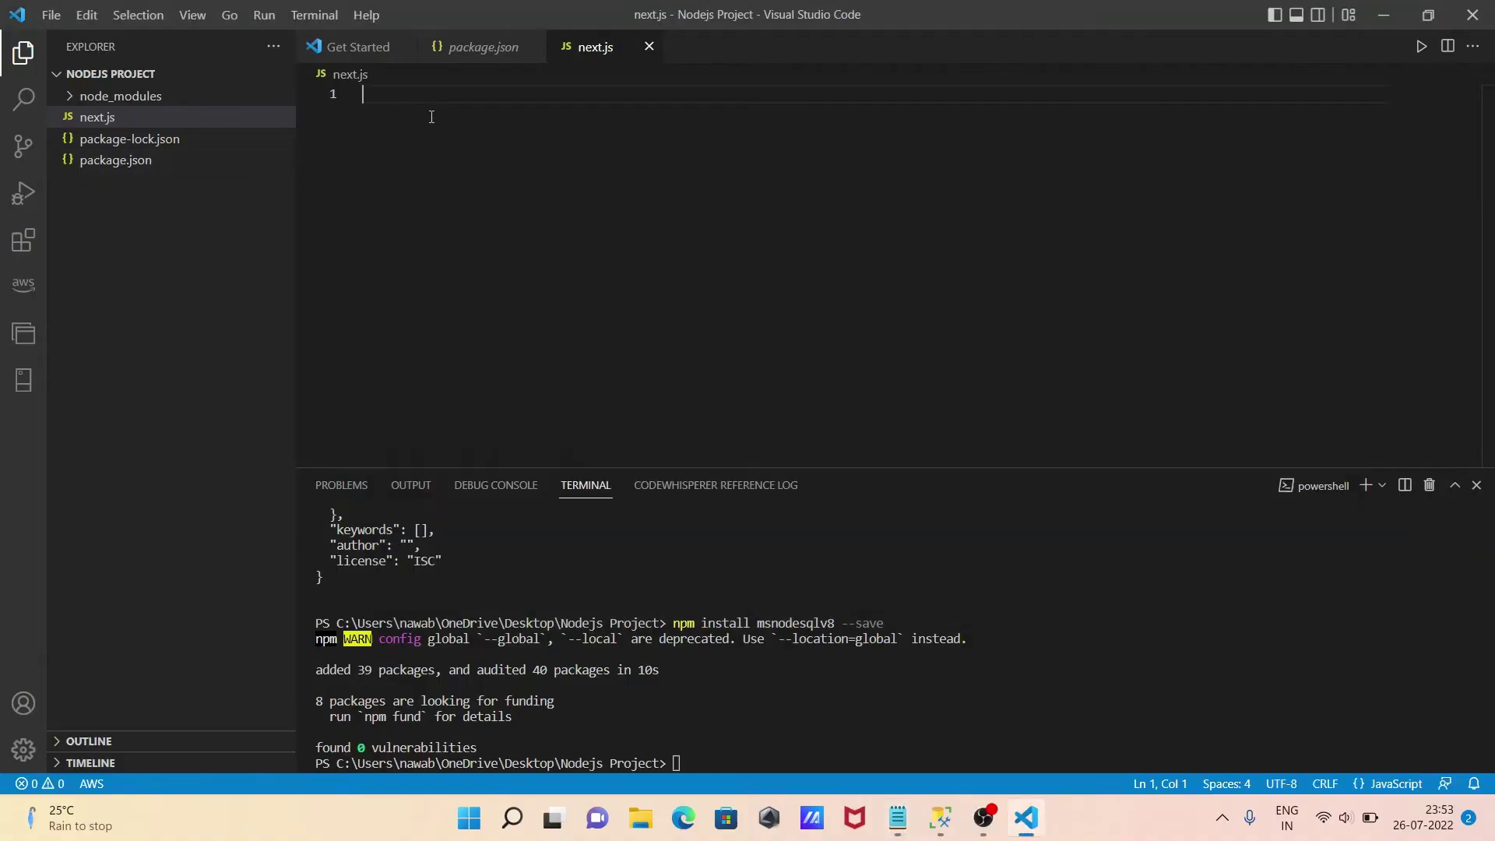
# Paste the sakila.city query code into next.js and bring up SSMS.
pyautogui.write('const sql = require("msnodesqlv8");  const connectionString = "server=.;Database=Jason;Trusted_Connection=Yes;Driver={SQL Server Native Client 11.0}"; const query = "SELECT * from sakila.city";  sql.query(connectionString, query, (err, rows) => {     console.log(rows); });')
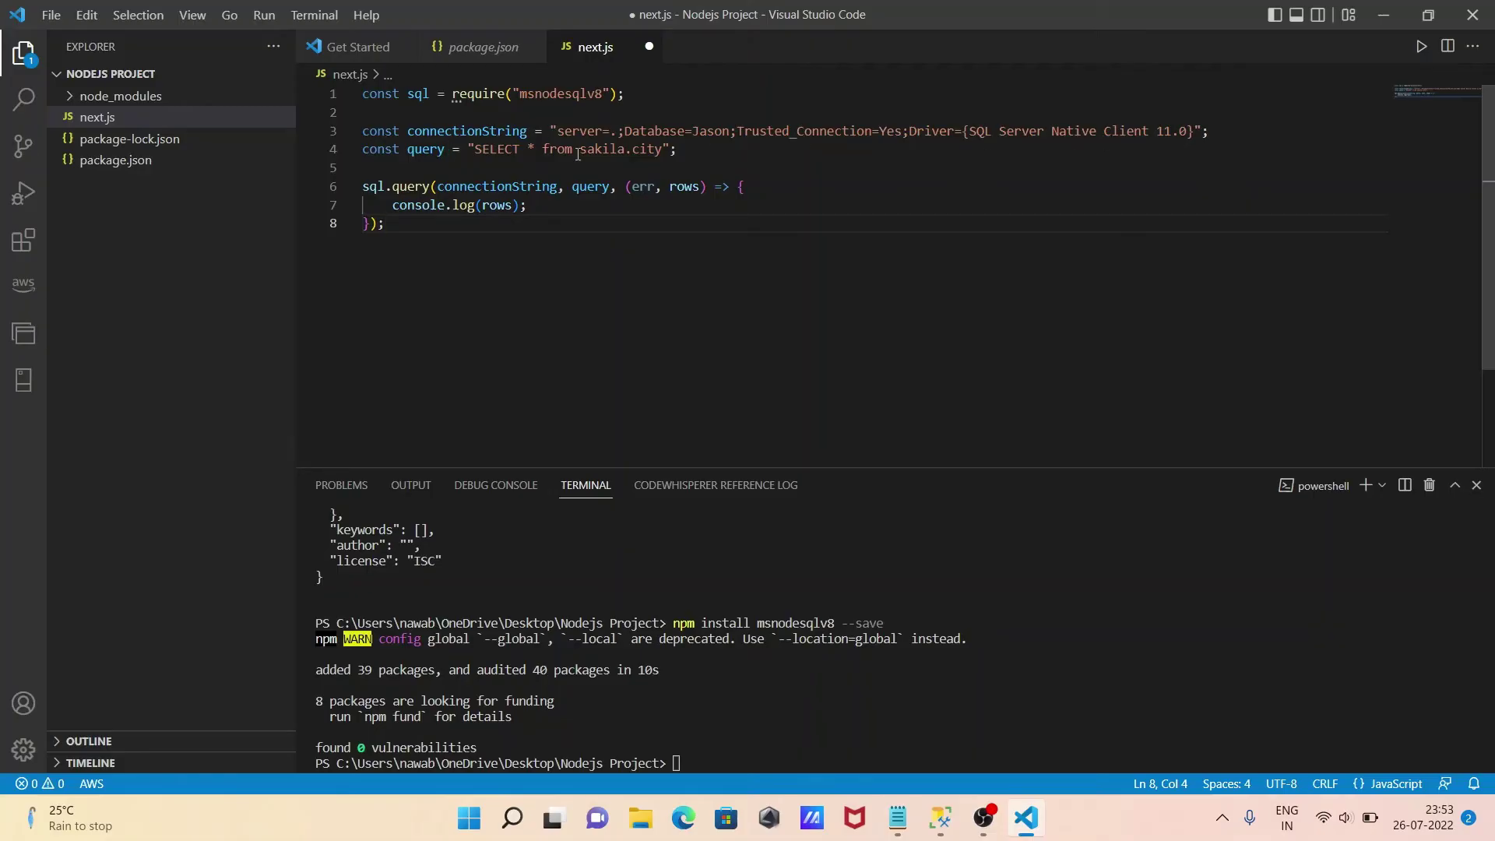
pyautogui.click(941, 818)
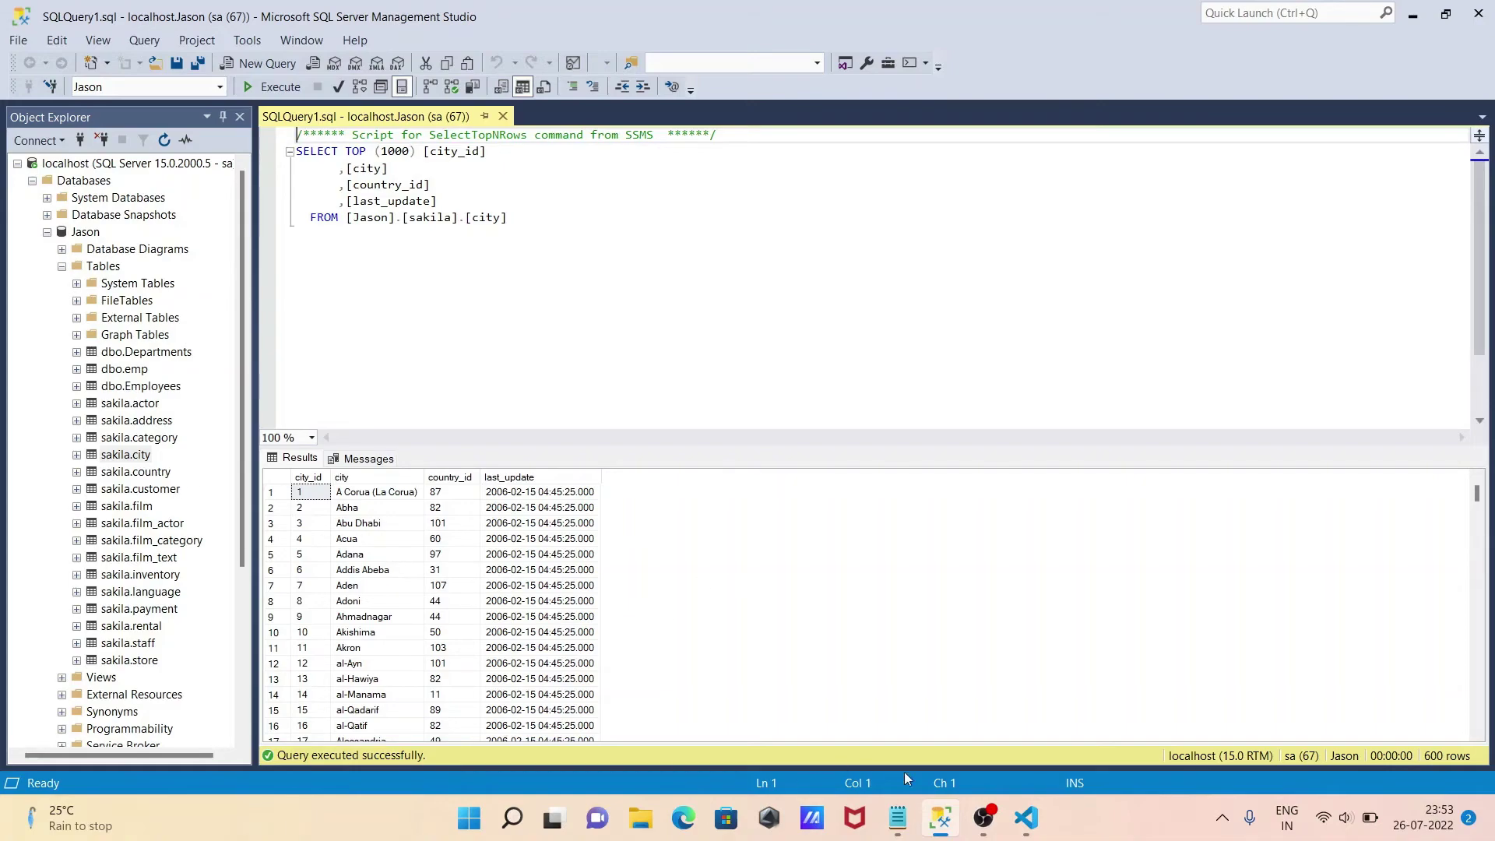
# Leave the SSMS sakila.city results and return to VS Code.
pyautogui.click(1026, 818)
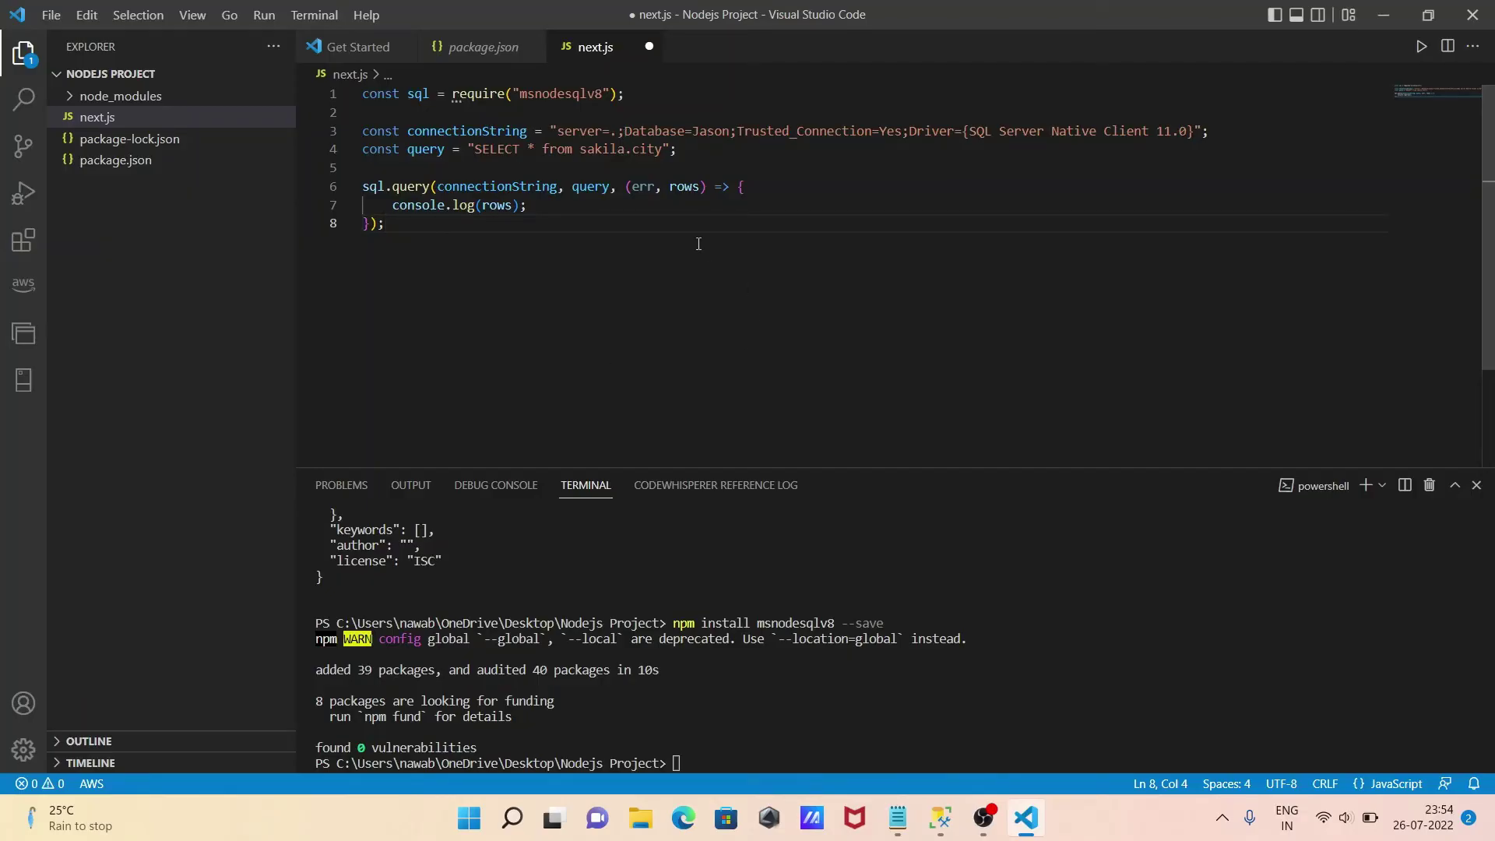
# Save next.js and run it with Run Code from the editor context menu.
pyautogui.rightClick(671, 211)
pyautogui.click(643, 225)
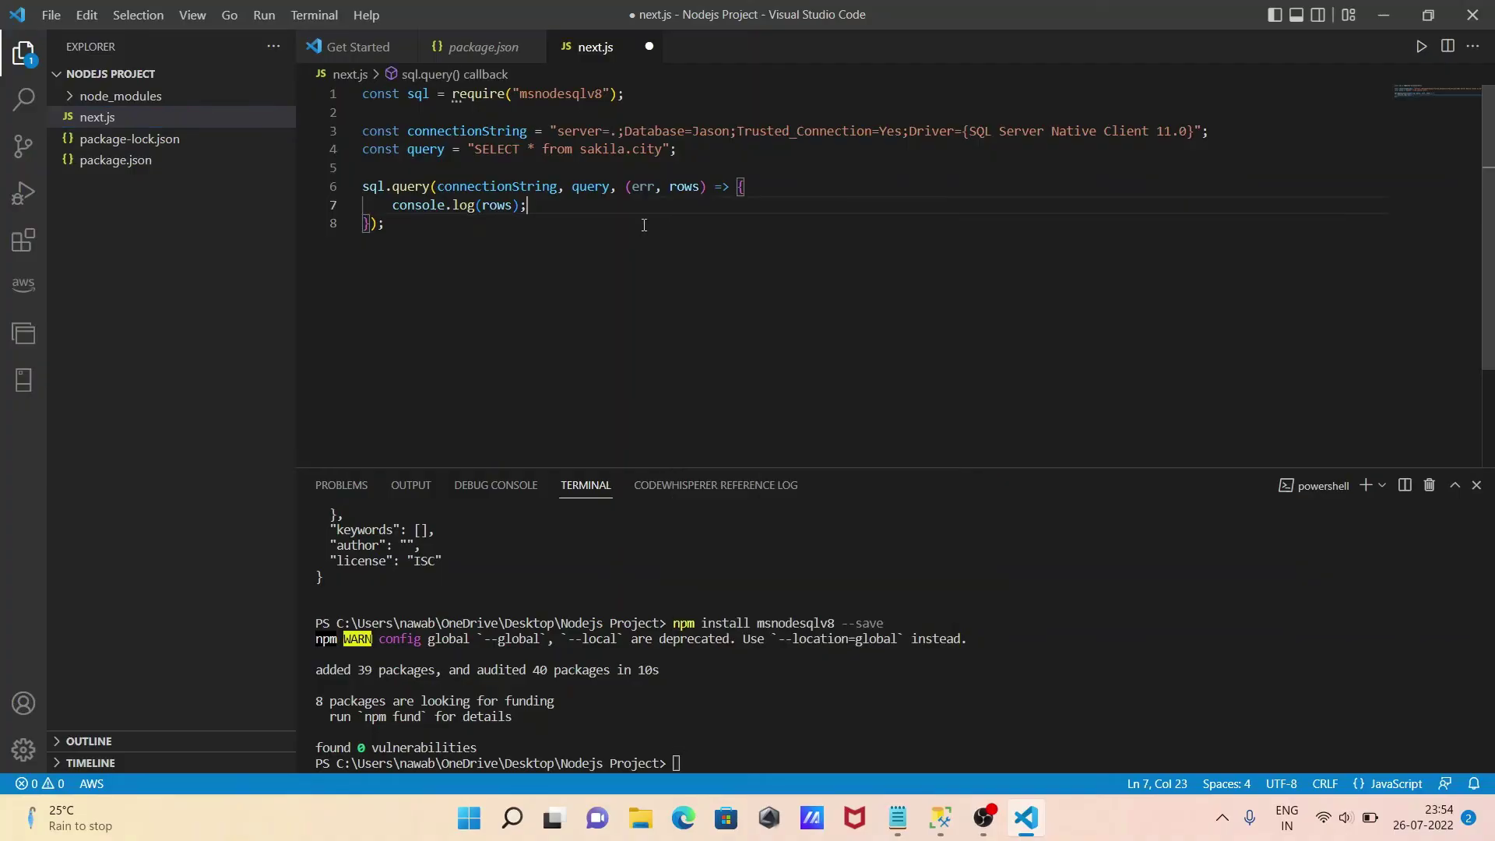
pyautogui.hotkey('ctrl', 's')
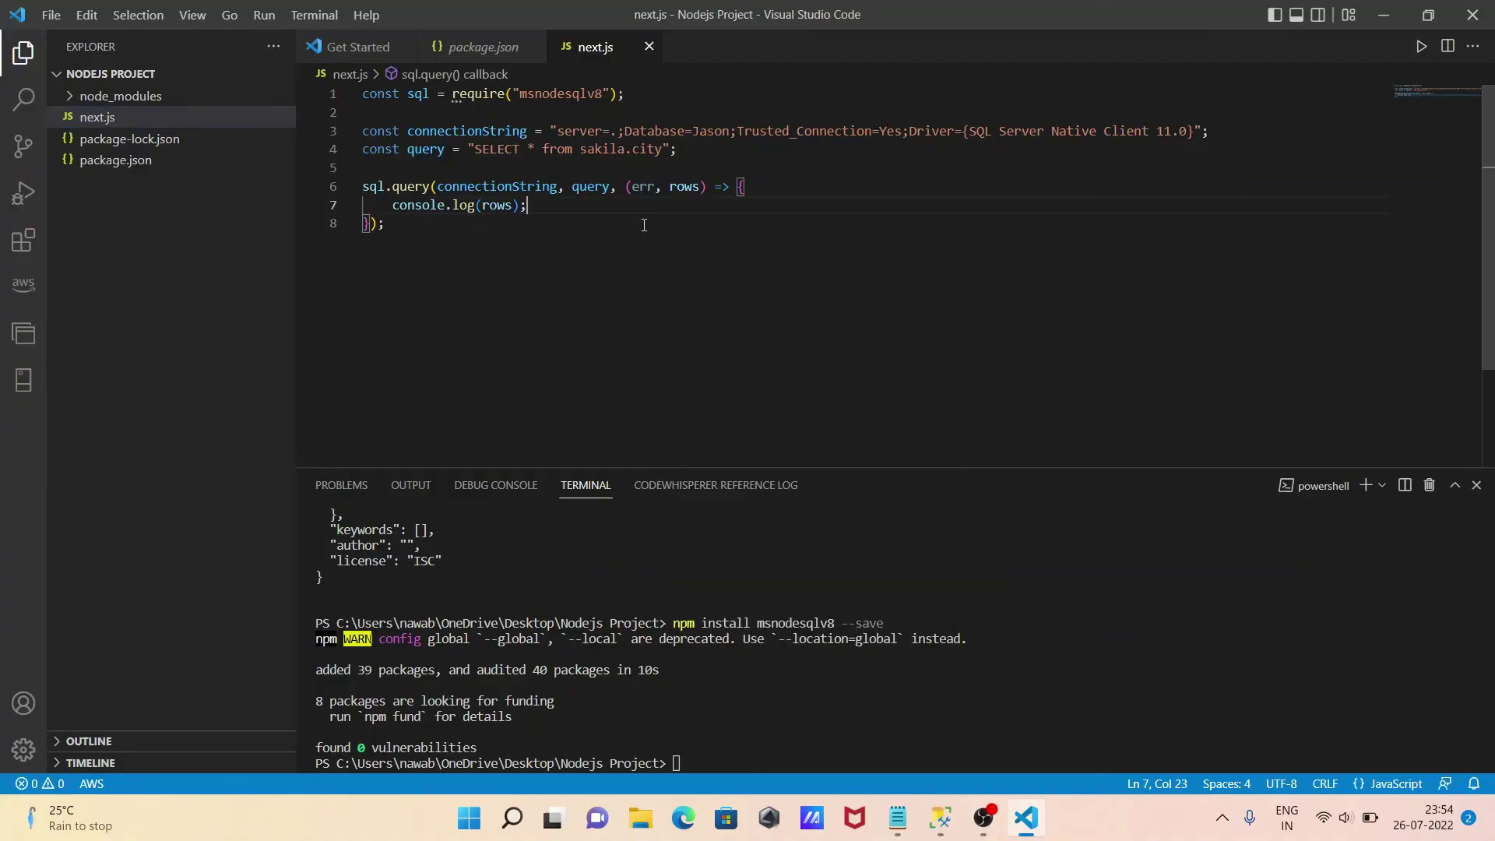
pyautogui.rightClick(643, 225)
pyautogui.click(672, 242)
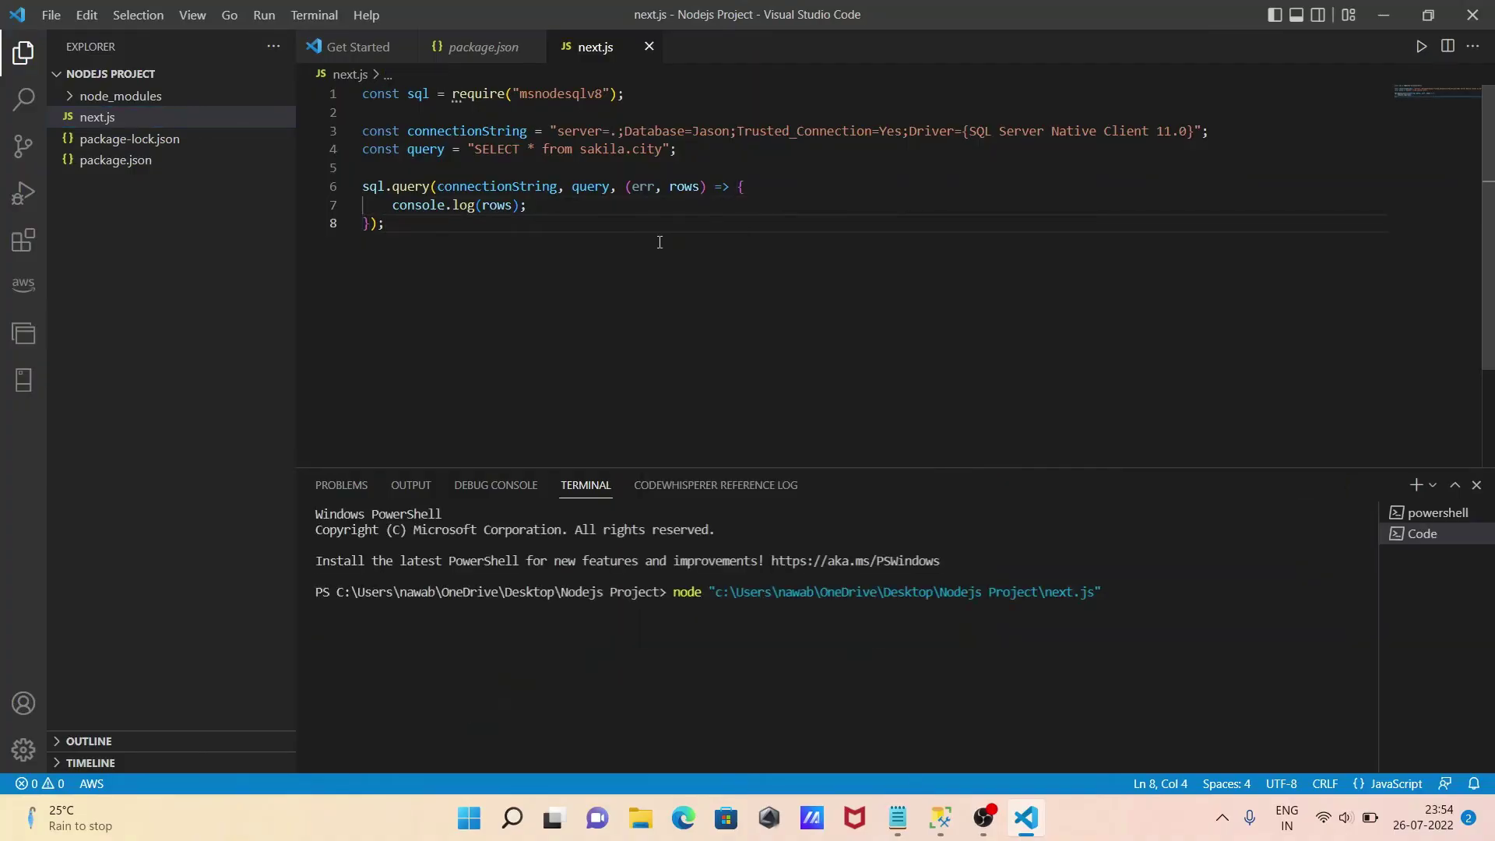
pyautogui.scroll(3, 609, 635)
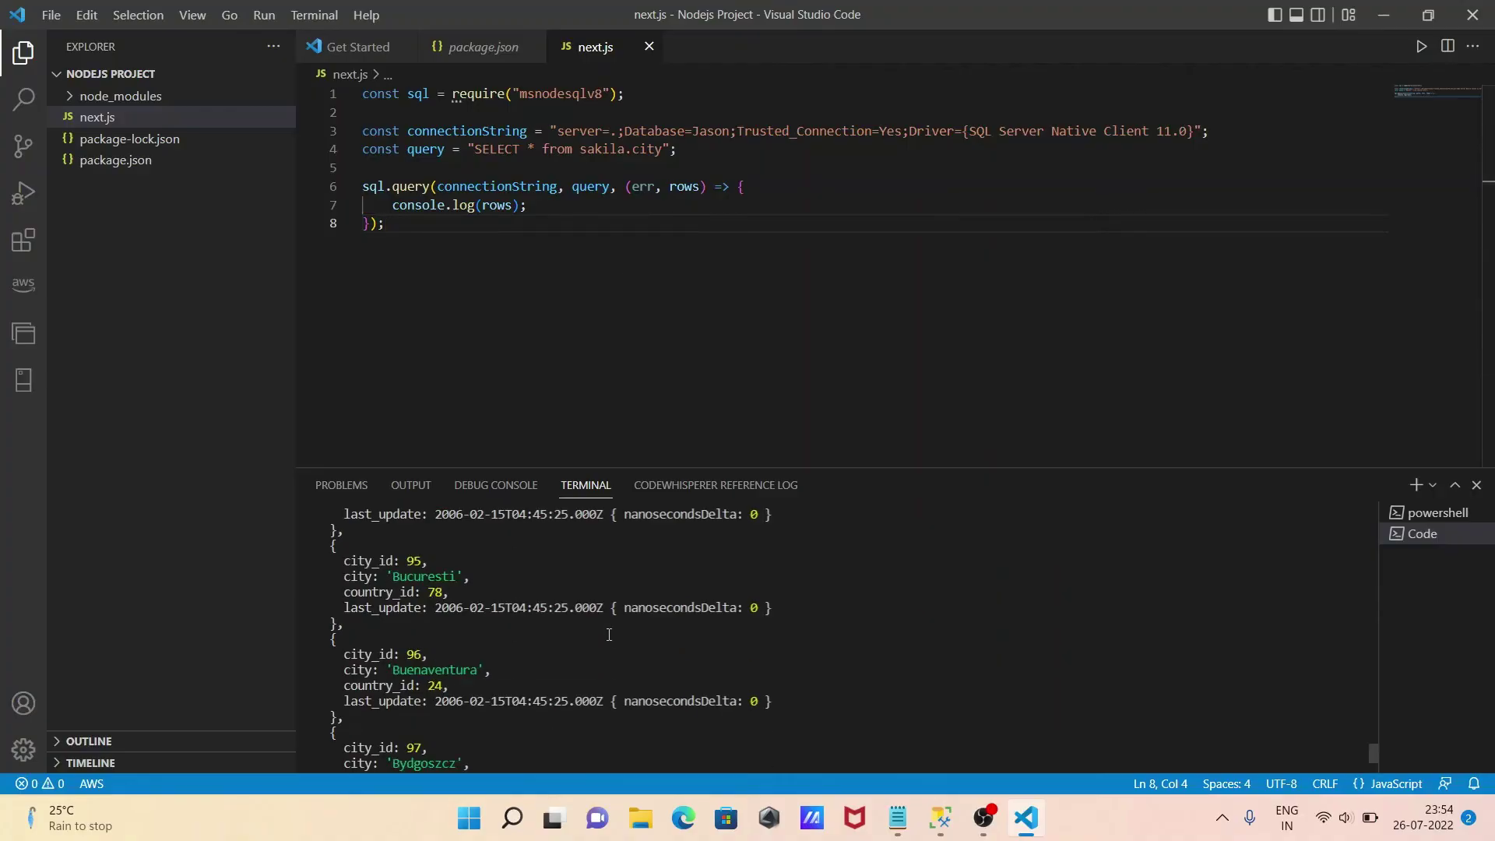
pyautogui.scroll(5, 608, 635)
pyautogui.scroll(5, 609, 634)
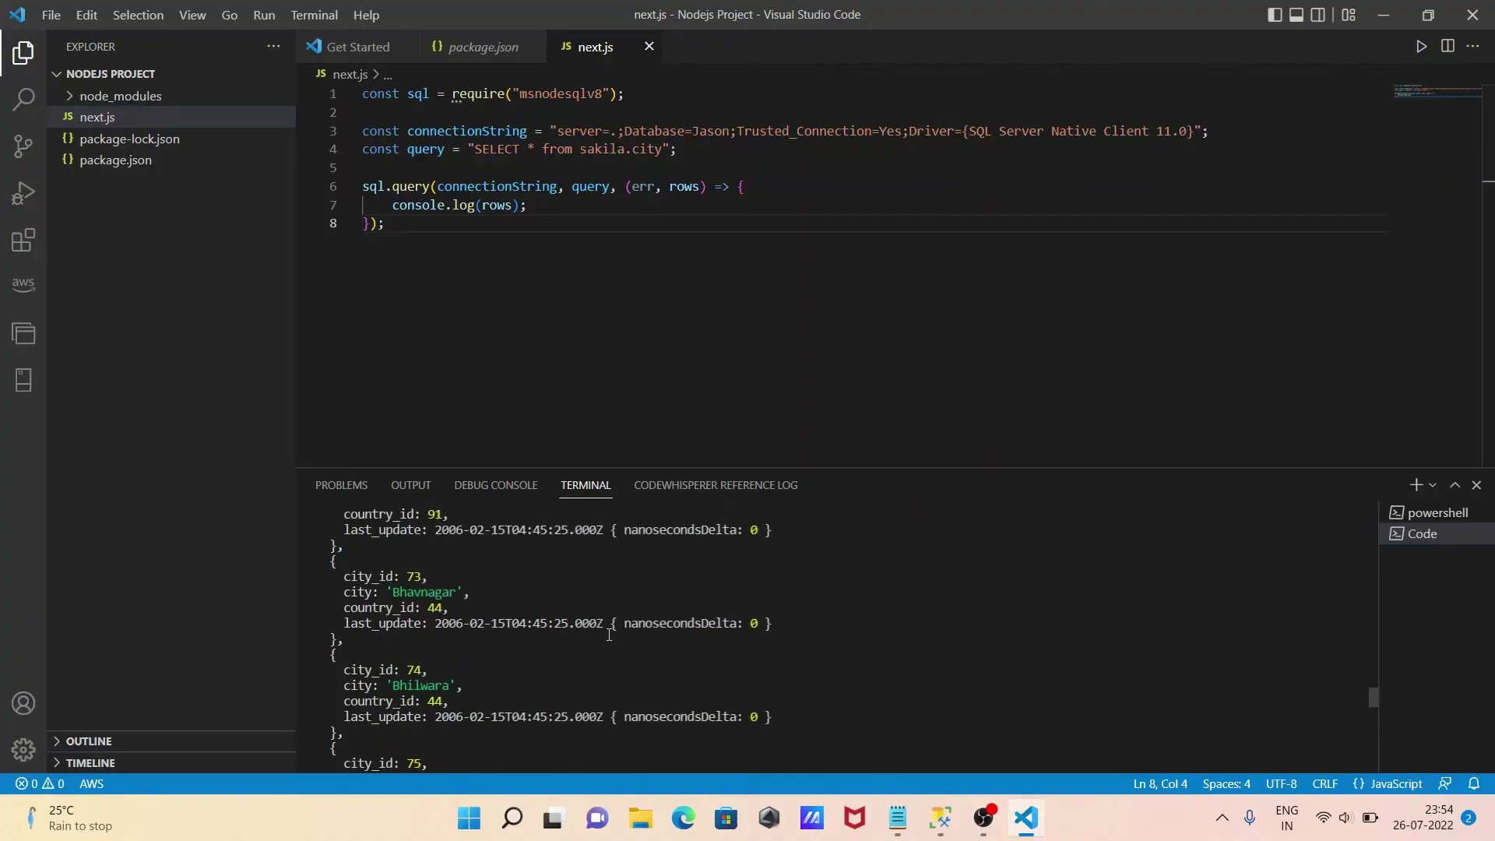
pyautogui.scroll(5, 607, 634)
pyautogui.scroll(5, 608, 633)
pyautogui.scroll(5, 607, 635)
pyautogui.scroll(5, 608, 635)
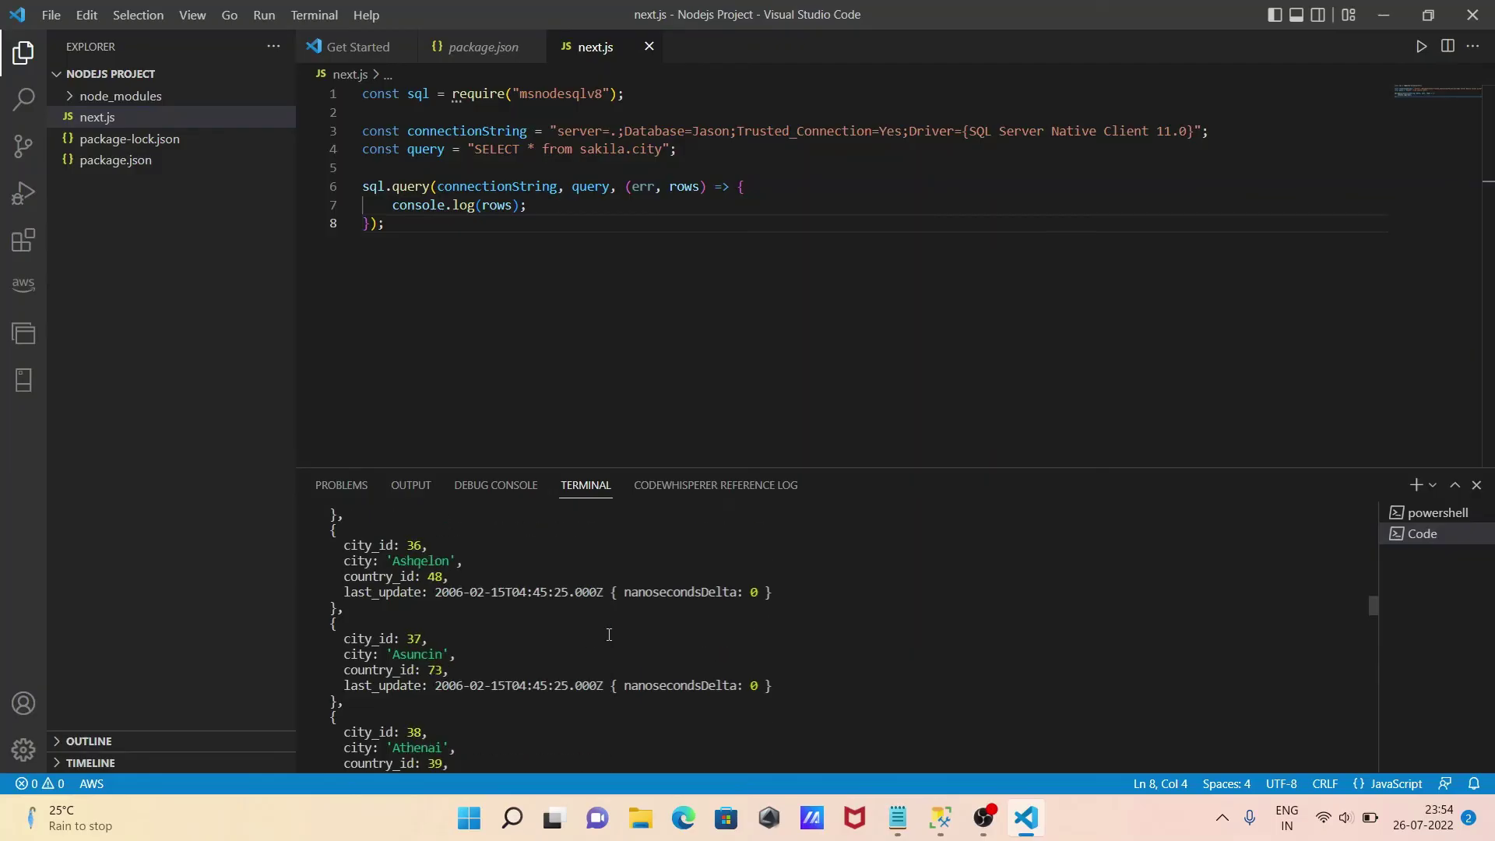
pyautogui.scroll(5, 608, 635)
pyautogui.scroll(5, 608, 635)
pyautogui.scroll(5, 607, 634)
pyautogui.scroll(5, 608, 635)
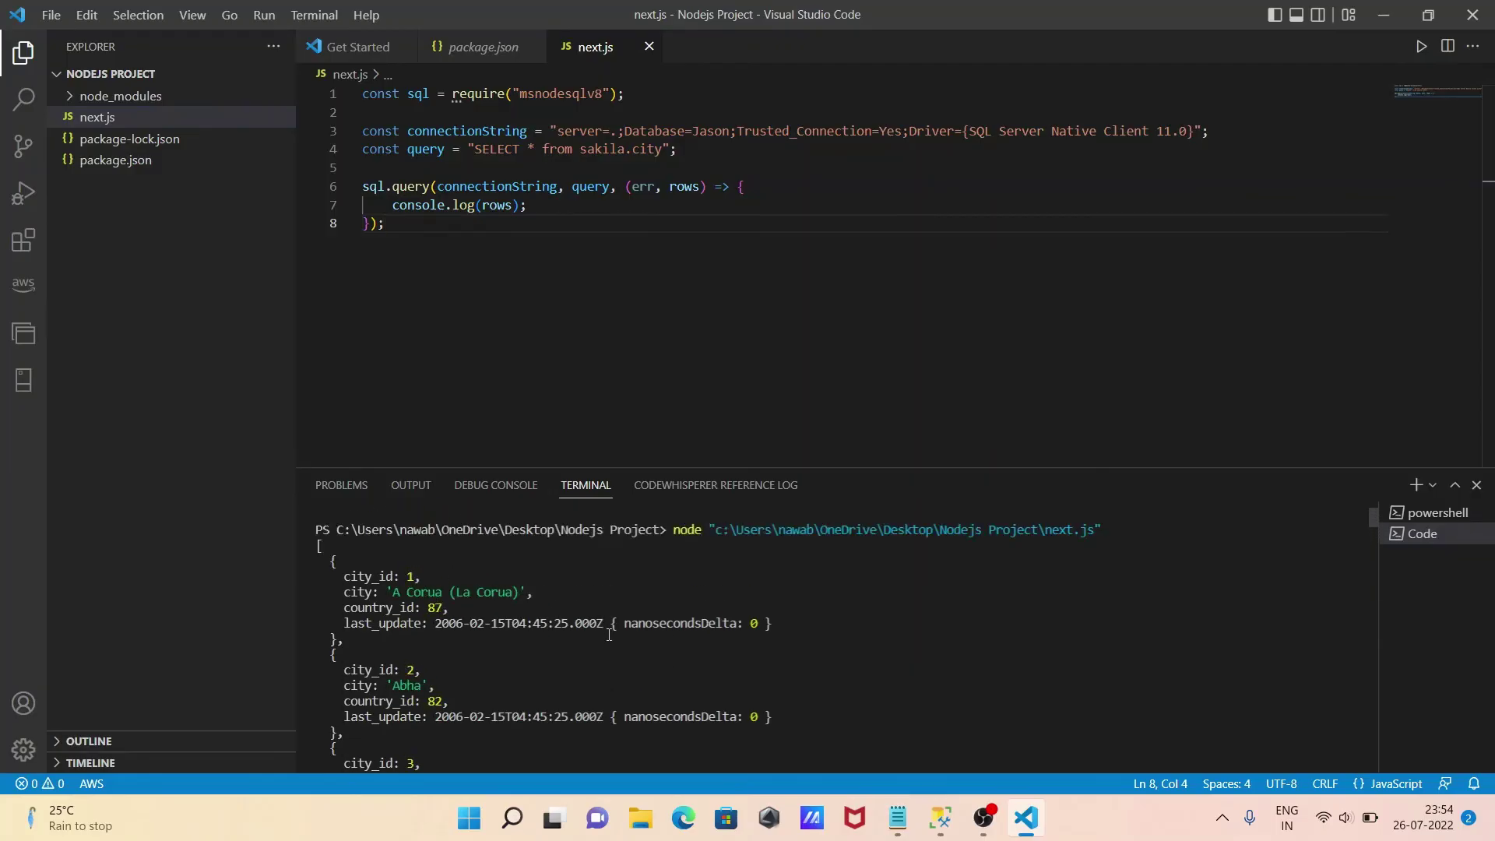
pyautogui.scroll(3, 607, 635)
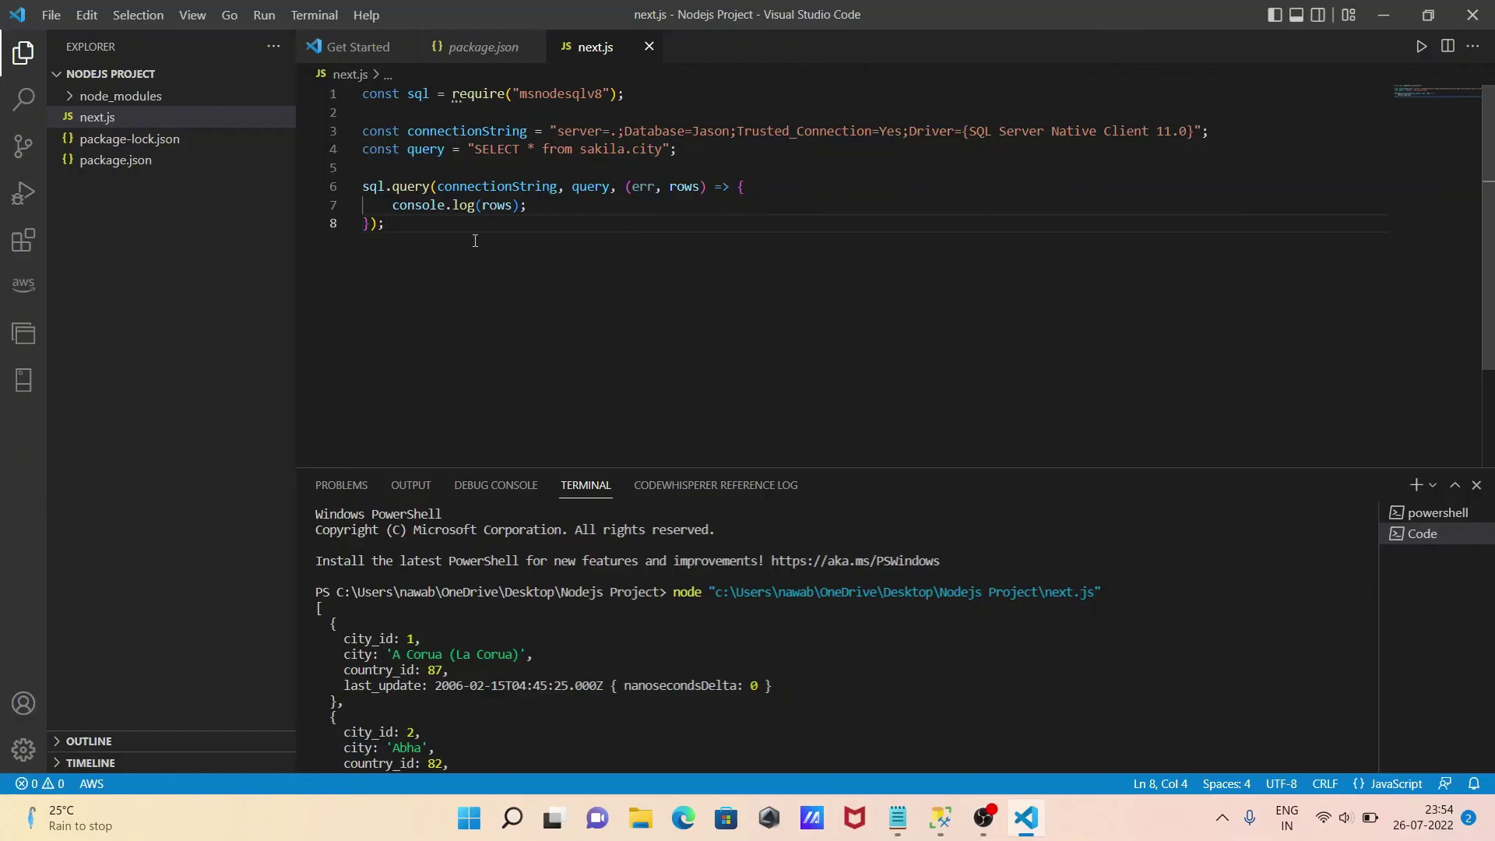
pyautogui.moveTo(400, 219); pyautogui.dragTo(362, 132)
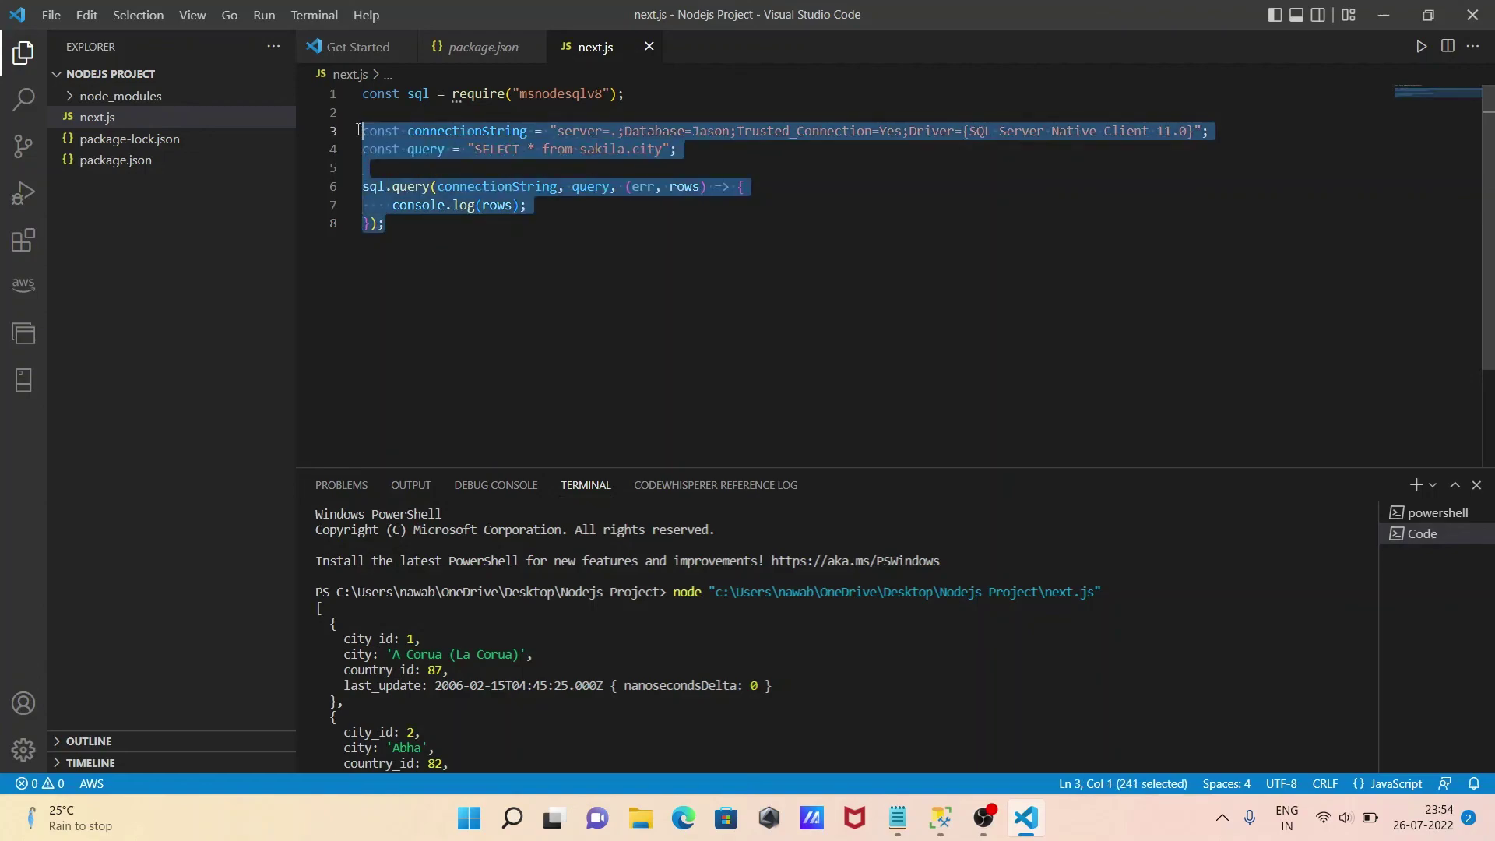
pyautogui.click(460, 230)
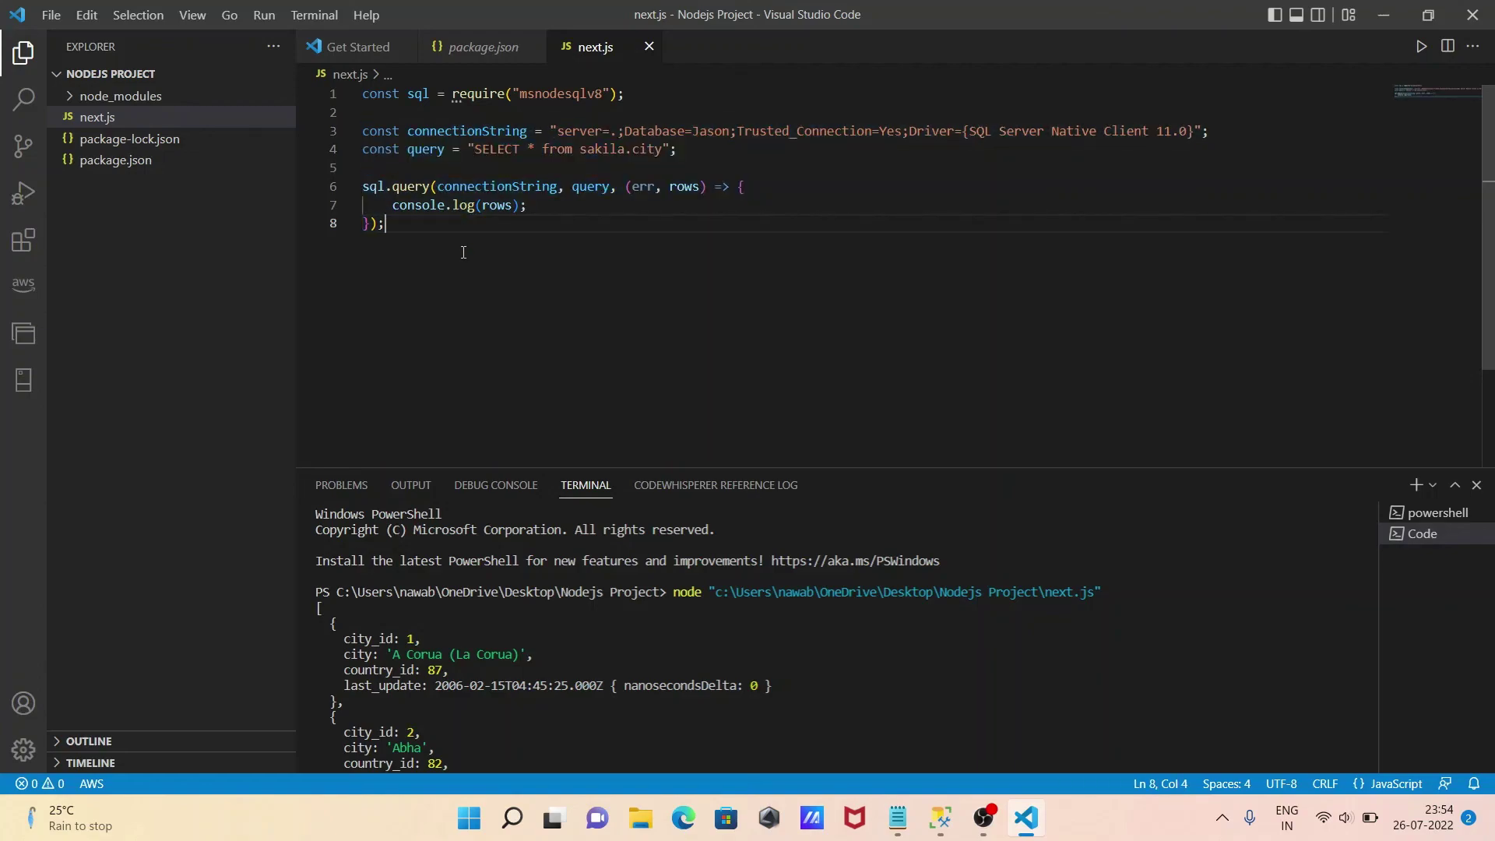